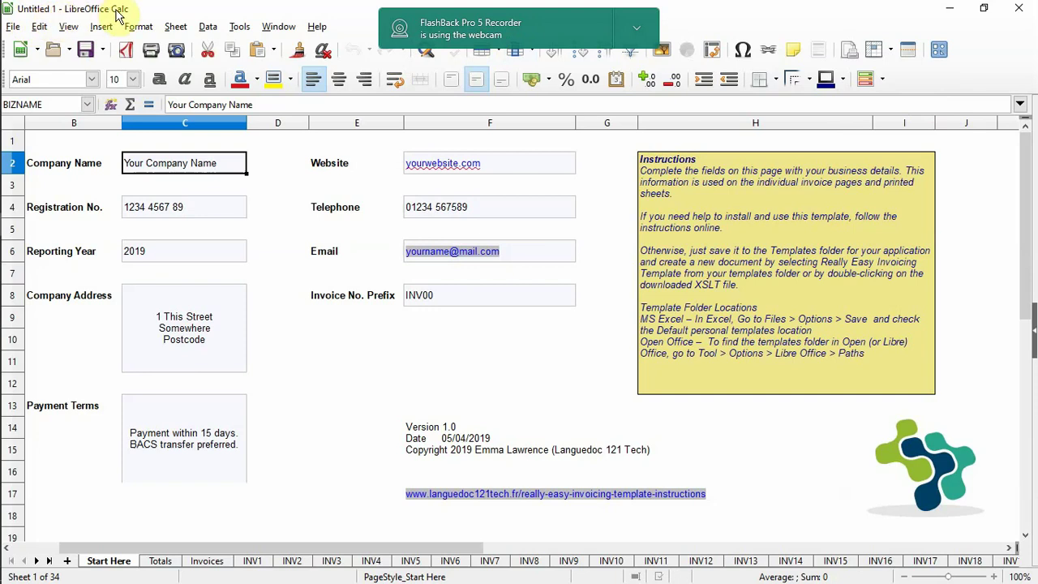
- Save the workbook to the Desktop as DemoInvoice.ods, replacing the existing file
{"action": "left_click", "coordinate": [11, 27]}
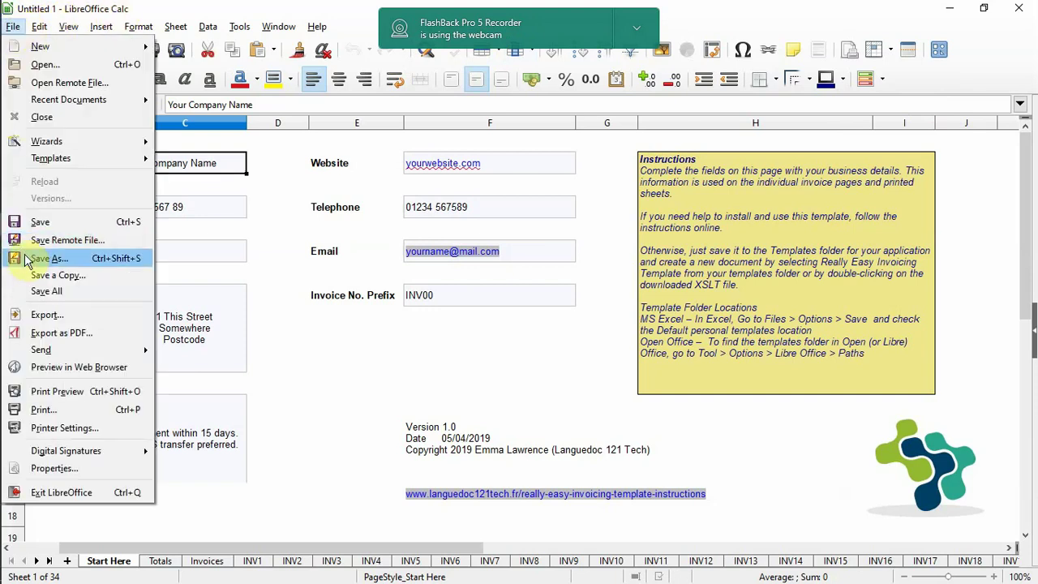
{"action": "left_click", "coordinate": [28, 259]}
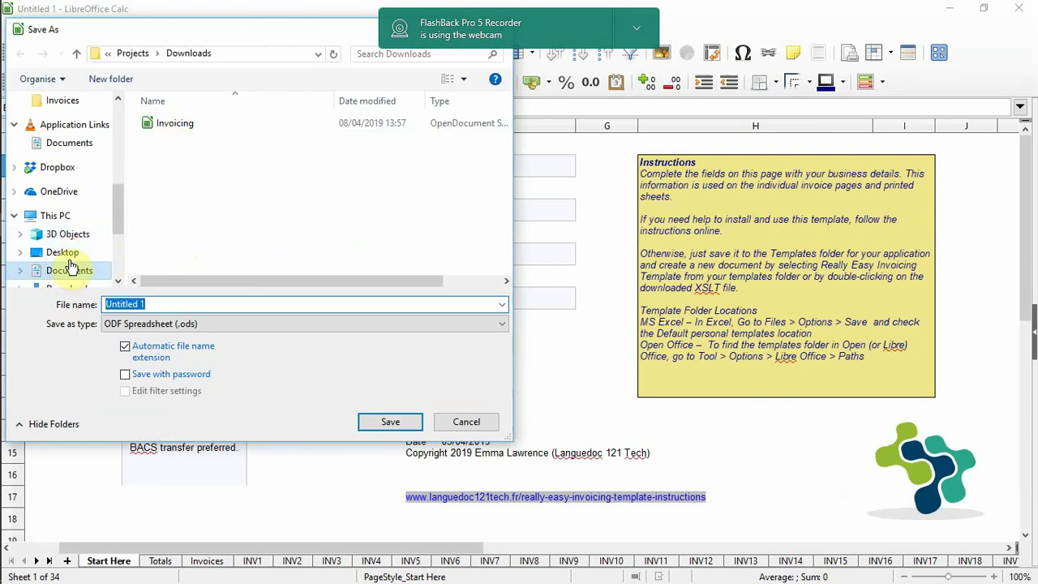
{"action": "left_click", "coordinate": [65, 255]}
{"action": "left_click", "coordinate": [162, 170]}
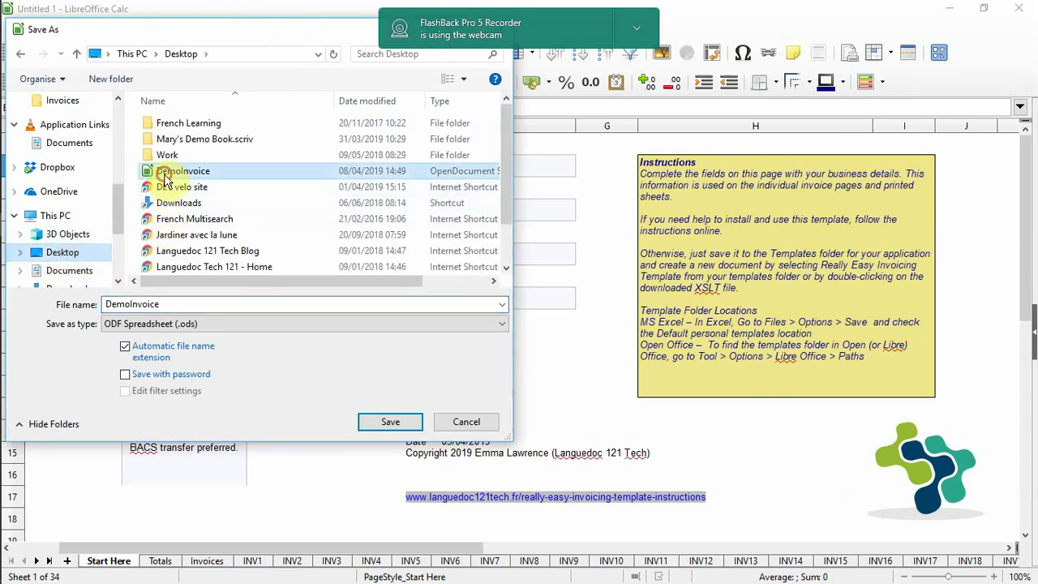
{"action": "left_click", "coordinate": [385, 418]}
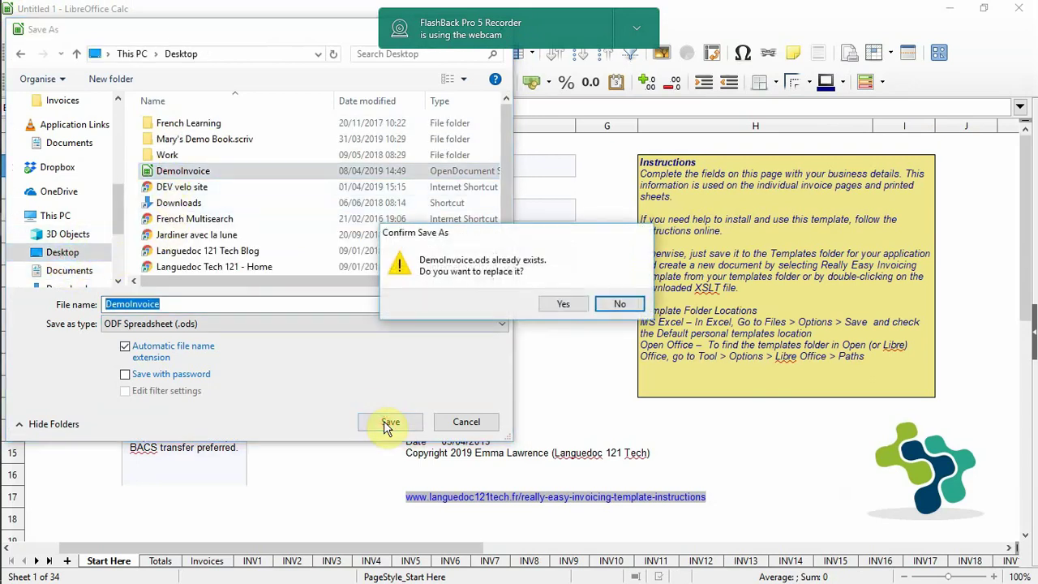
{"action": "left_click", "coordinate": [568, 304]}
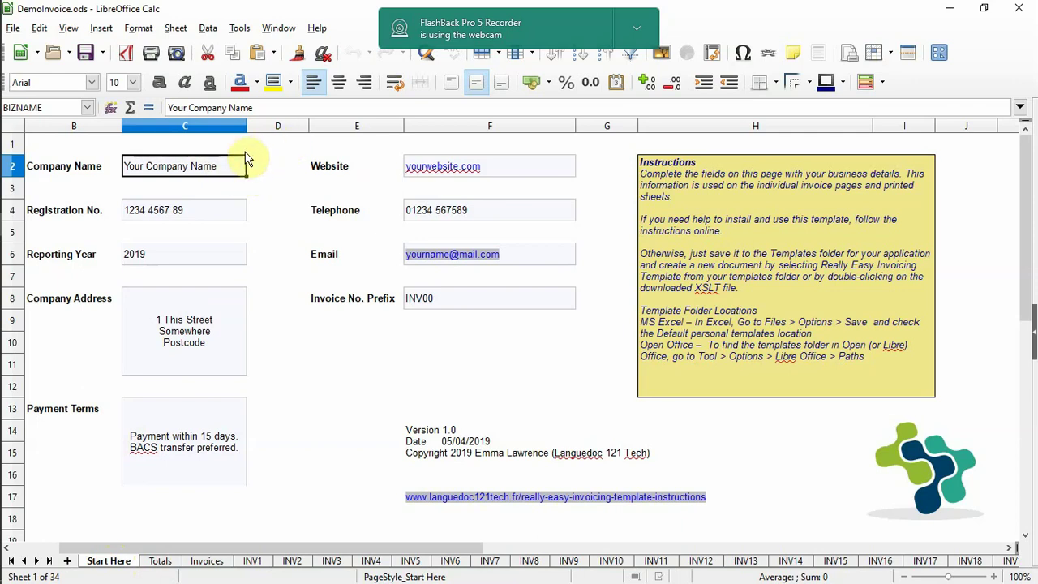
{"action": "type", "text": "Languedoc 12"}
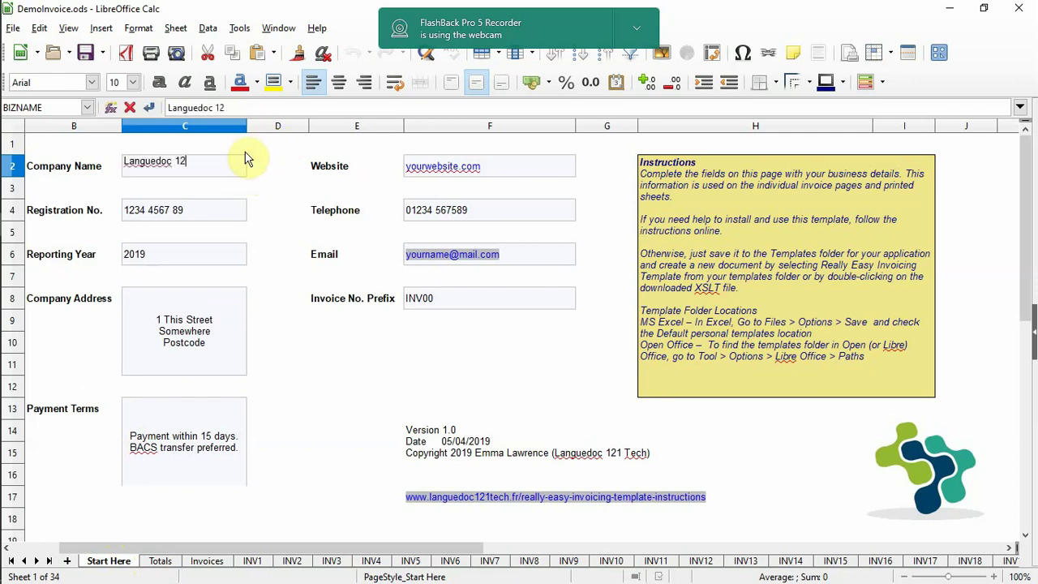
{"action": "type", "text": "1 Tech"}
{"action": "key", "text": "Tab"}
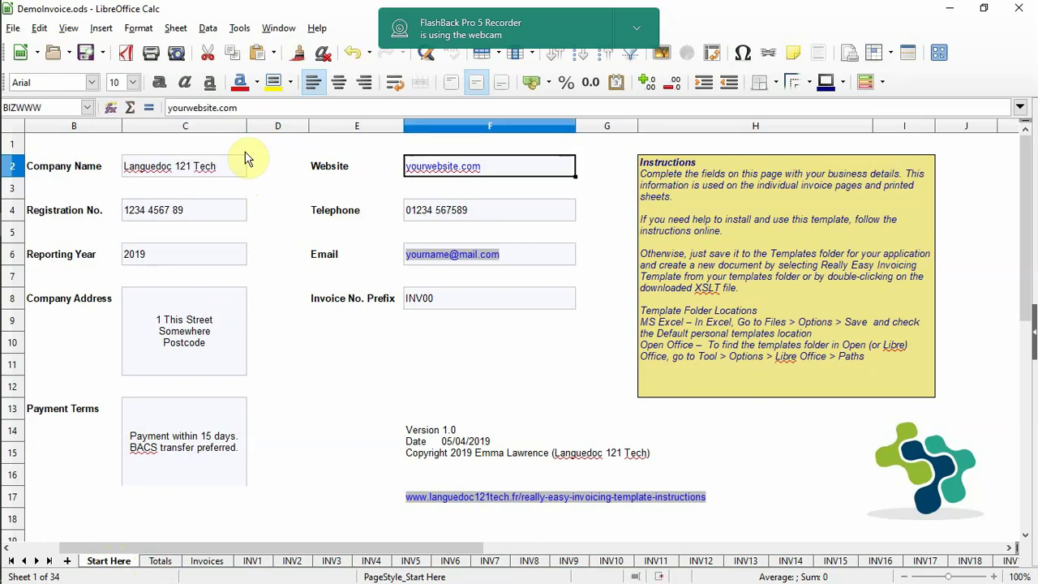
{"action": "type", "text": "www."}
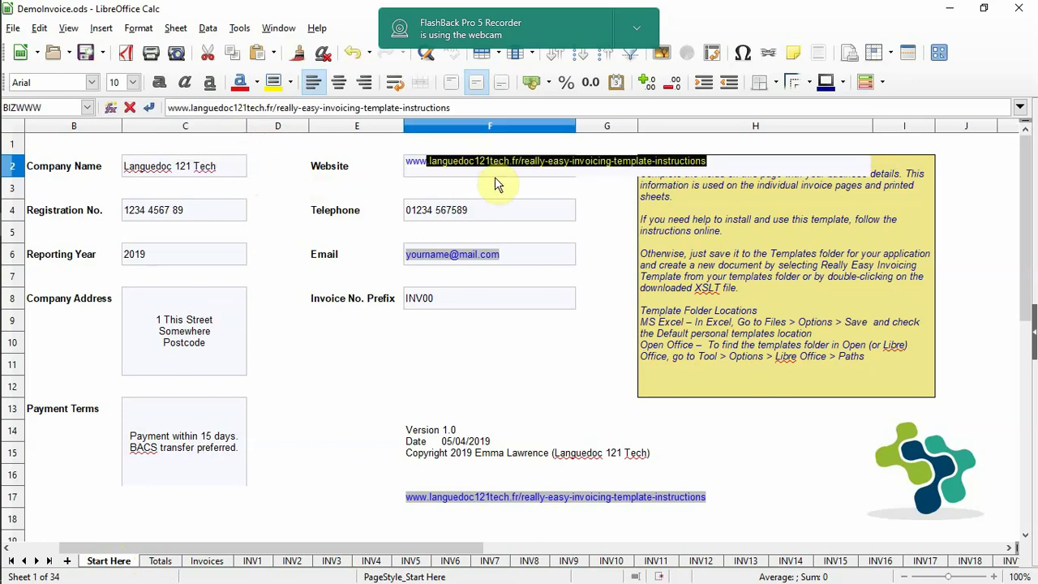
{"action": "type", "text": "languedoc121tech.fr/"}
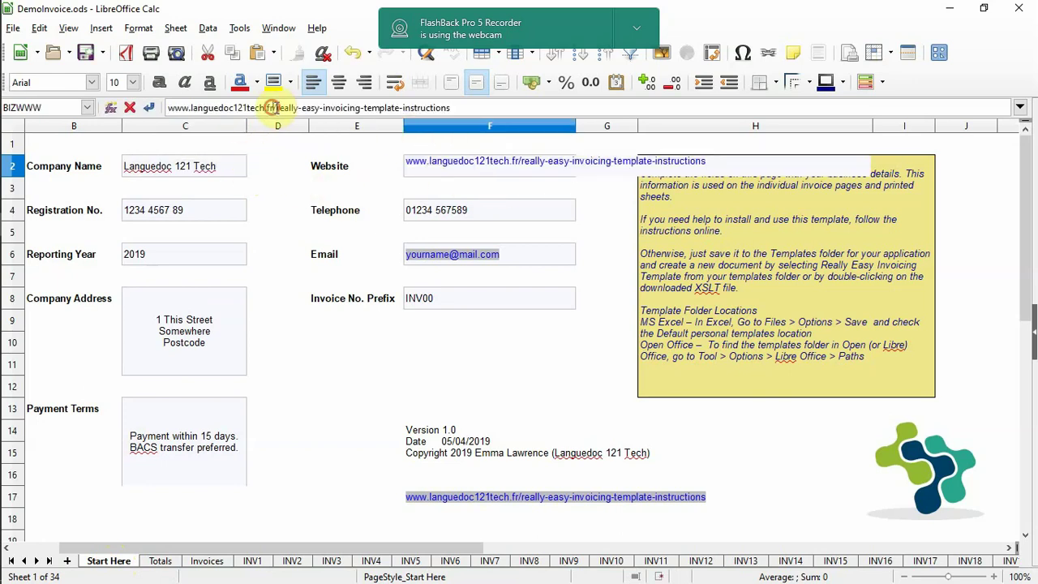
{"action": "key", "text": "Delete"}
{"action": "key", "text": "Tab"}
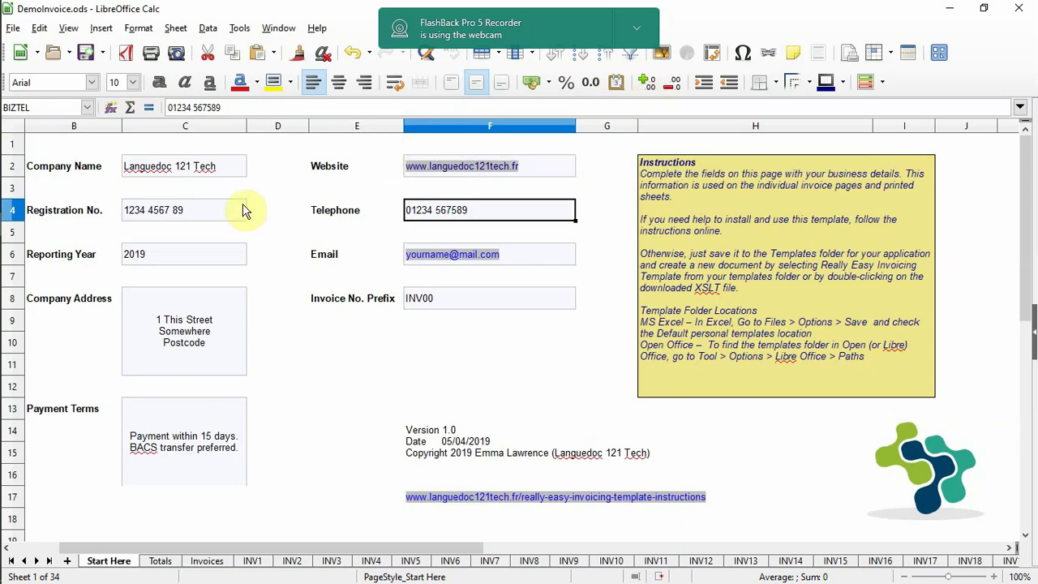
- Replace the street name in the first line of the company address
{"action": "left_click", "coordinate": [188, 211]}
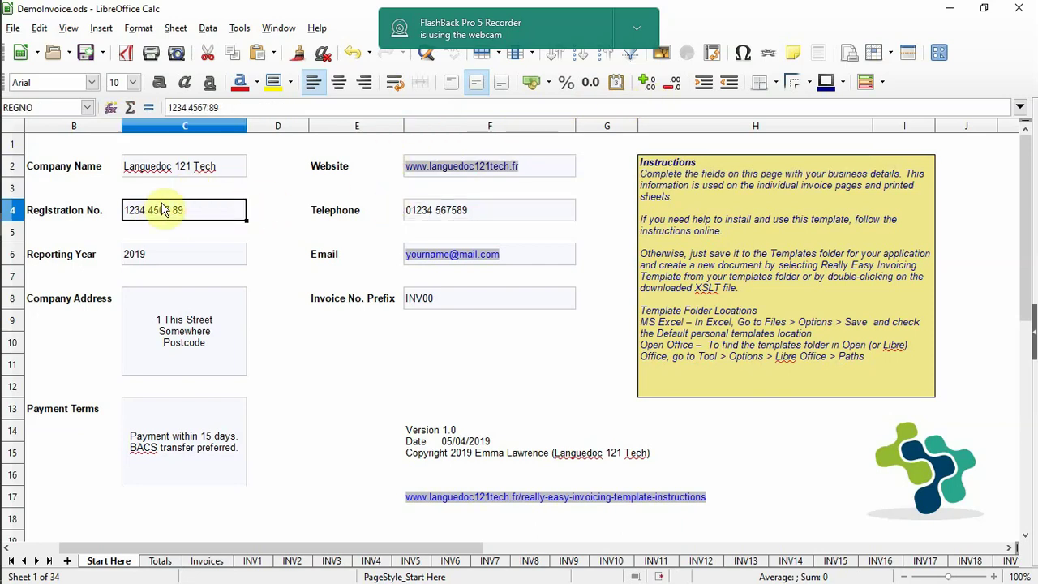
{"action": "left_click", "coordinate": [144, 258]}
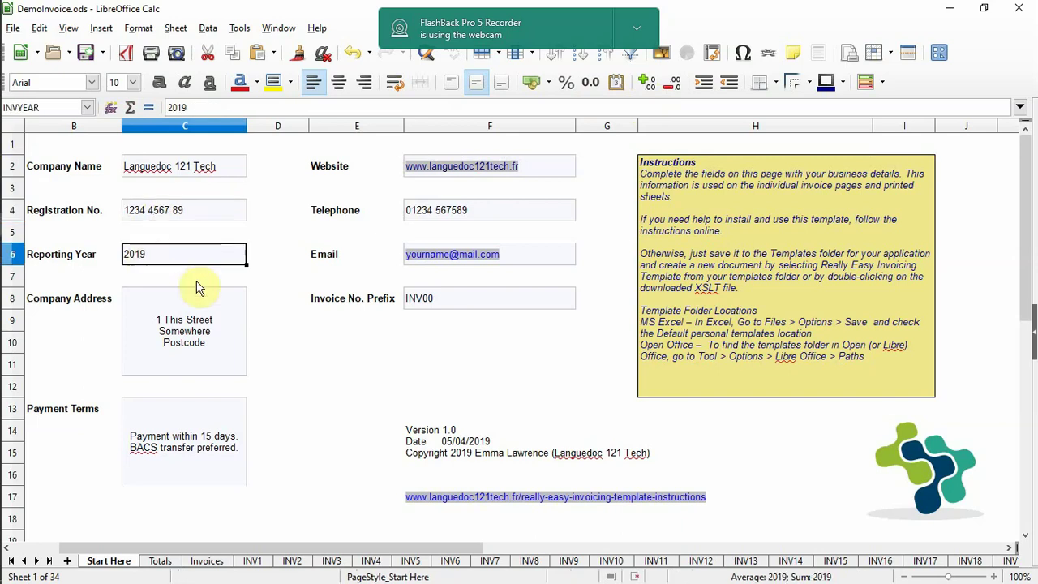
{"action": "left_click", "coordinate": [226, 347]}
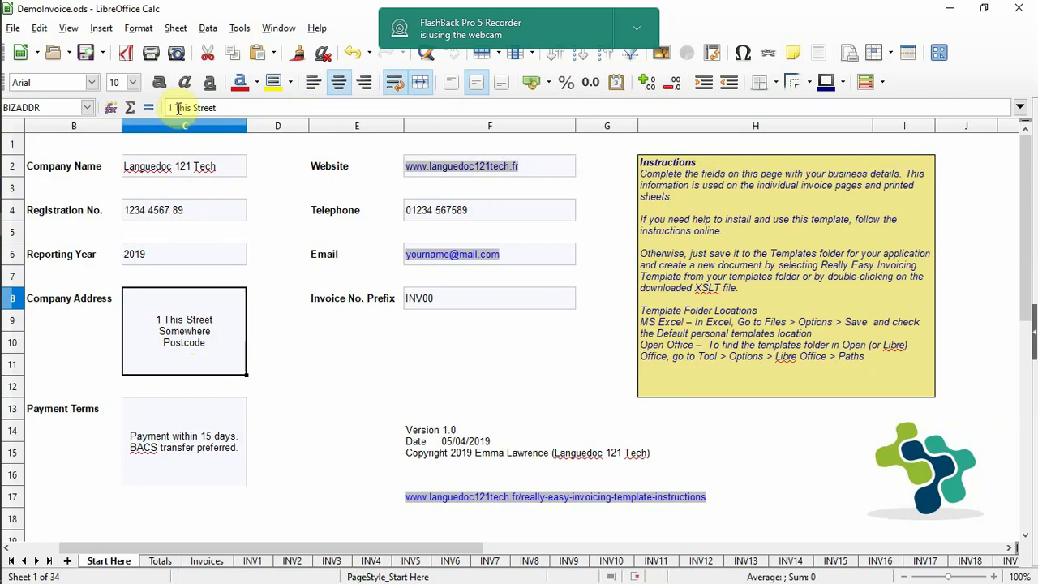
{"action": "left_click_drag", "start_coordinate": [176, 107], "coordinate": [290, 105]}
{"action": "type", "text": "This Road"}
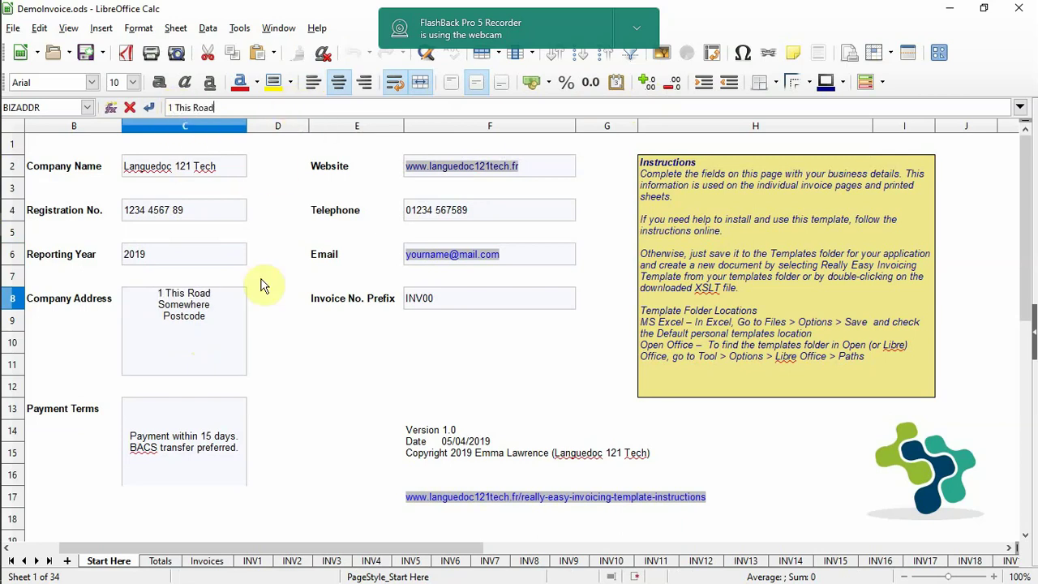
{"action": "key", "text": "Return"}
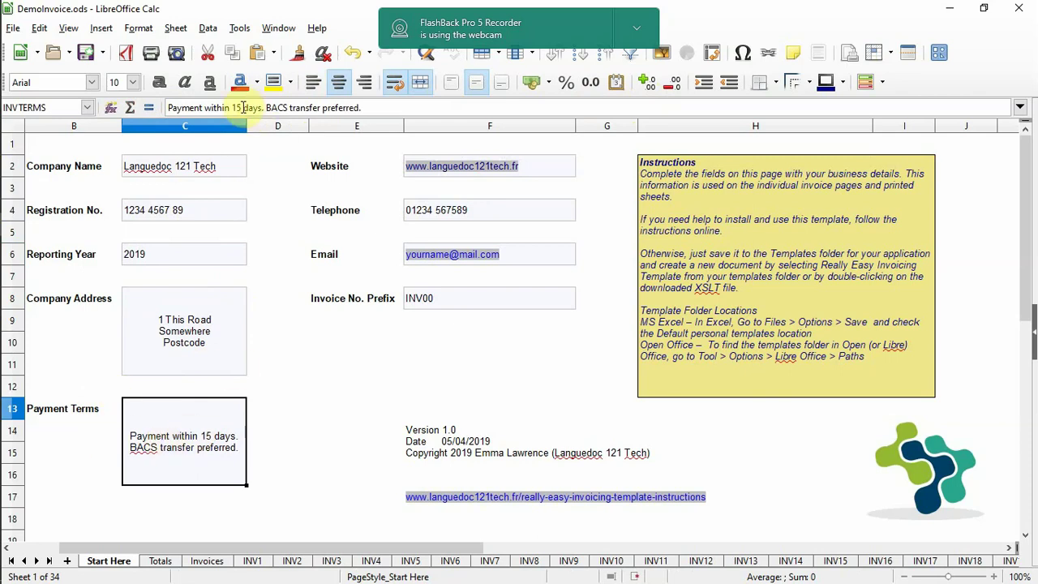
- Change payment terms to 30 days and append ', PayPal accepted'
{"action": "left_click", "coordinate": [234, 107]}
{"action": "double_click", "coordinate": [235, 107]}
{"action": "type", "text": "30"}
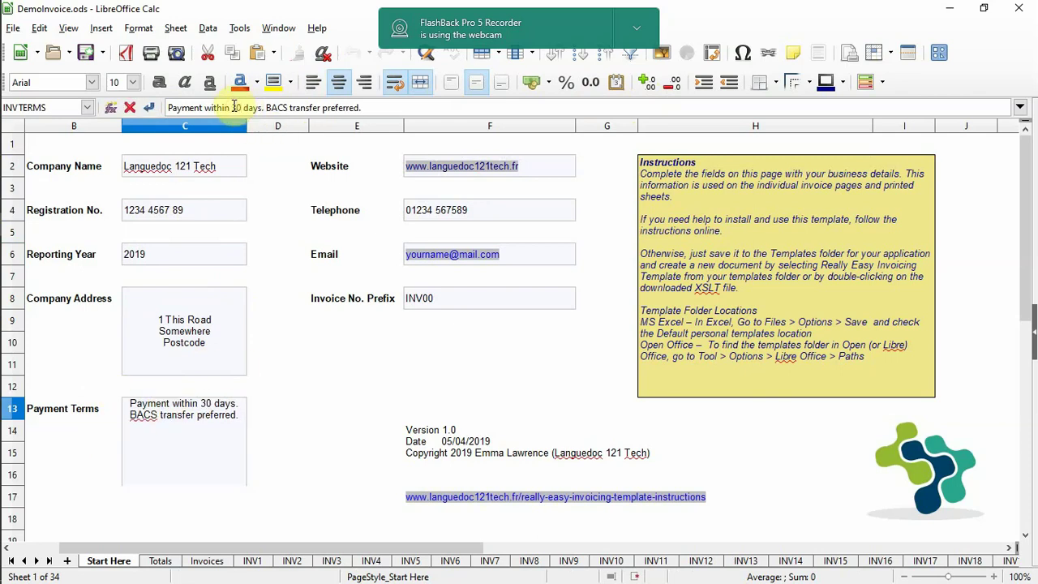
{"action": "left_click", "coordinate": [388, 110]}
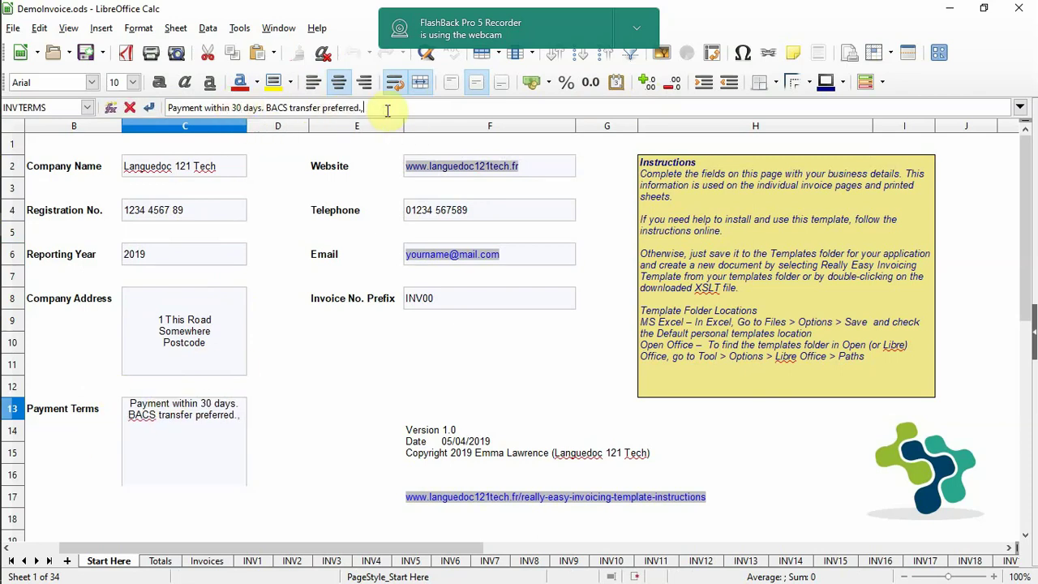
{"action": "key", "text": "BackSpace"}
{"action": "type", "text": ", Pay"}
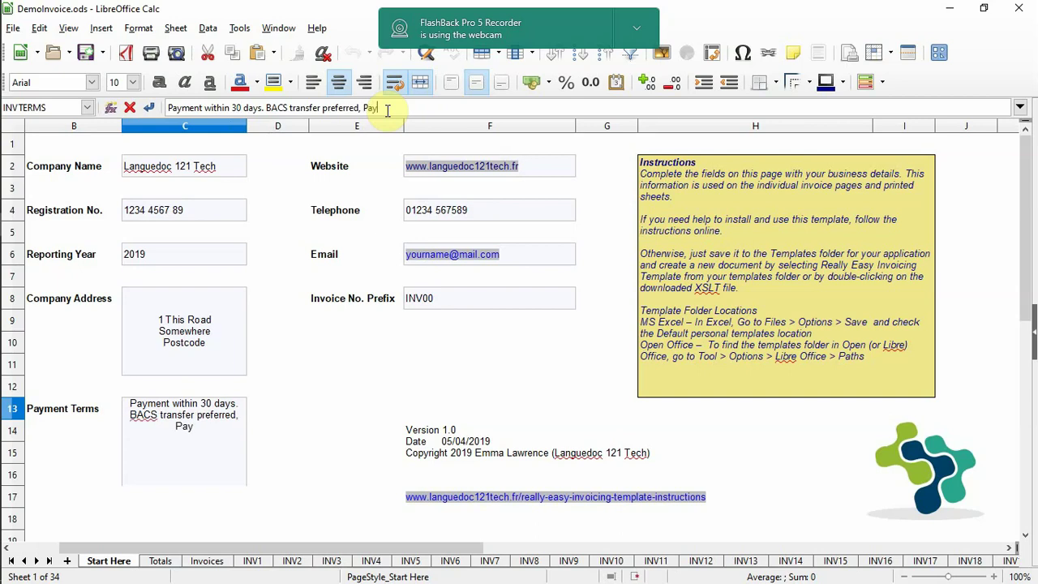
{"action": "type", "text": "Pal acept"}
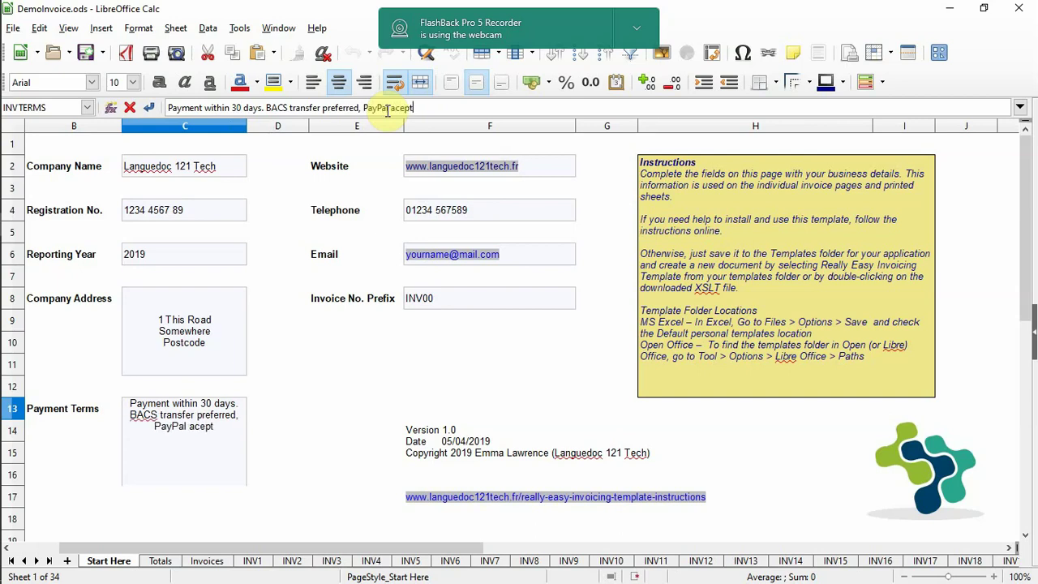
{"action": "key", "text": "BackSpace"}
{"action": "key", "text": "BackSpace"}
{"action": "key", "text": "BackSpace"}
{"action": "type", "text": "cepted"}
{"action": "key", "text": "Return"}
{"action": "left_click", "coordinate": [193, 401]}
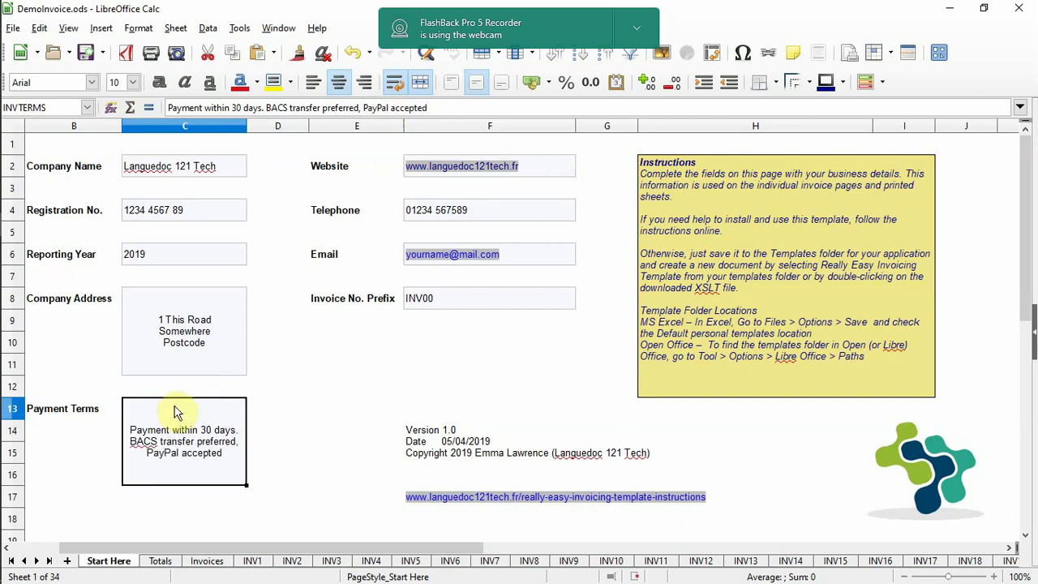
- Replace the placeholder email with the company's email address
{"action": "left_click", "coordinate": [503, 224]}
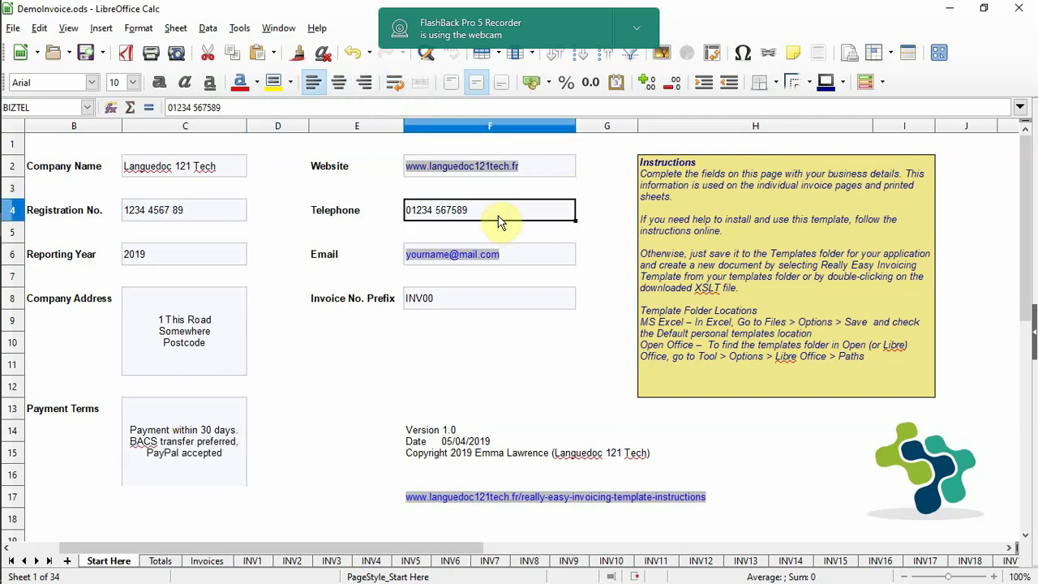
{"action": "left_click", "coordinate": [541, 257]}
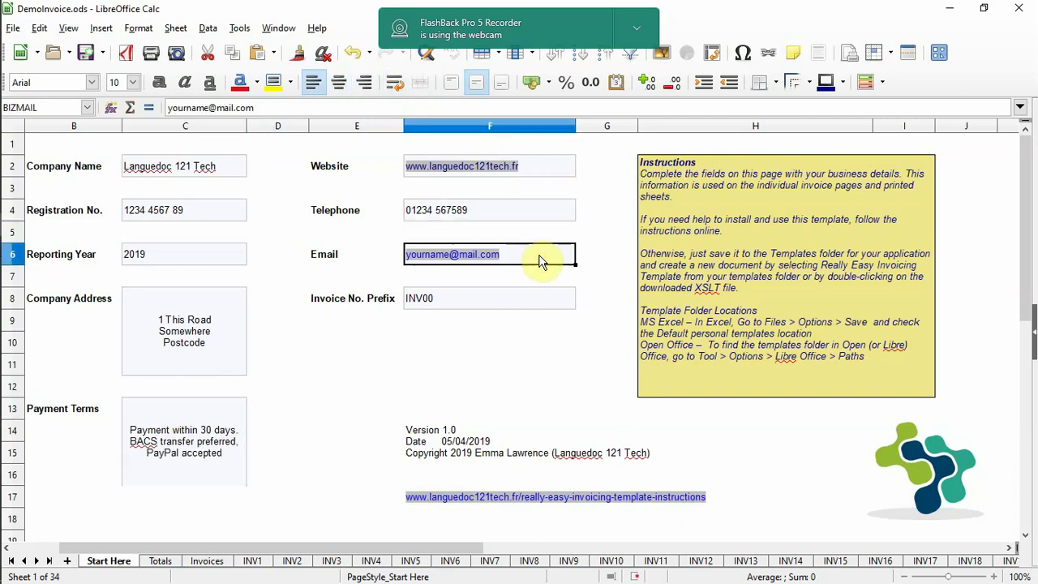
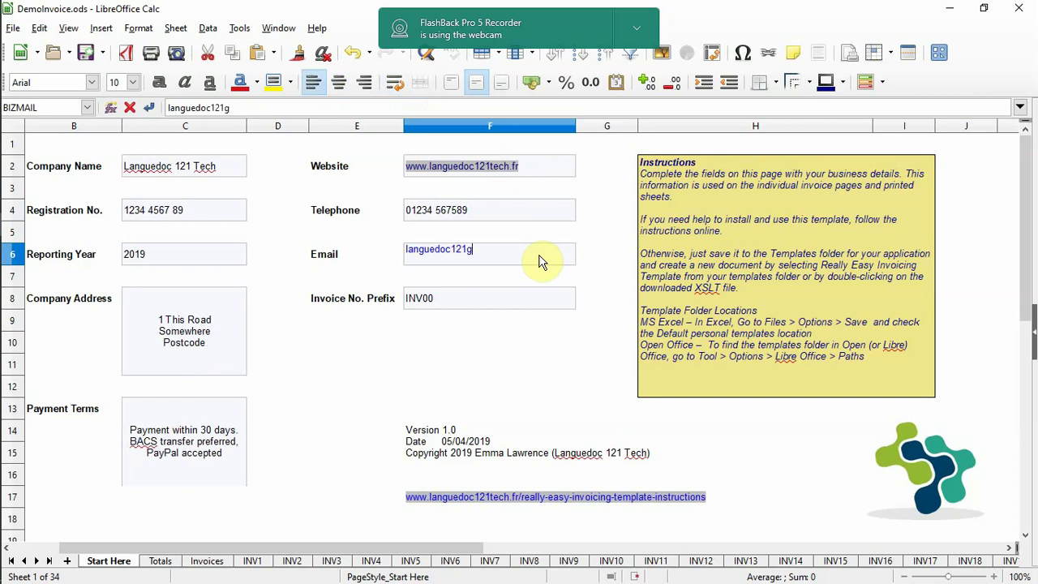
{"action": "key", "text": "Return"}
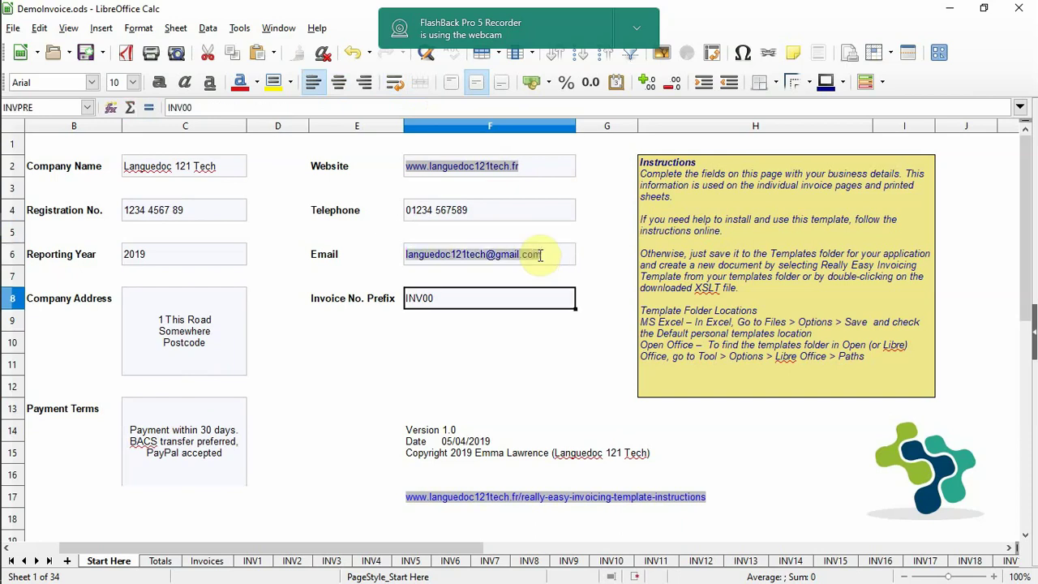
{"action": "double_click", "coordinate": [441, 302]}
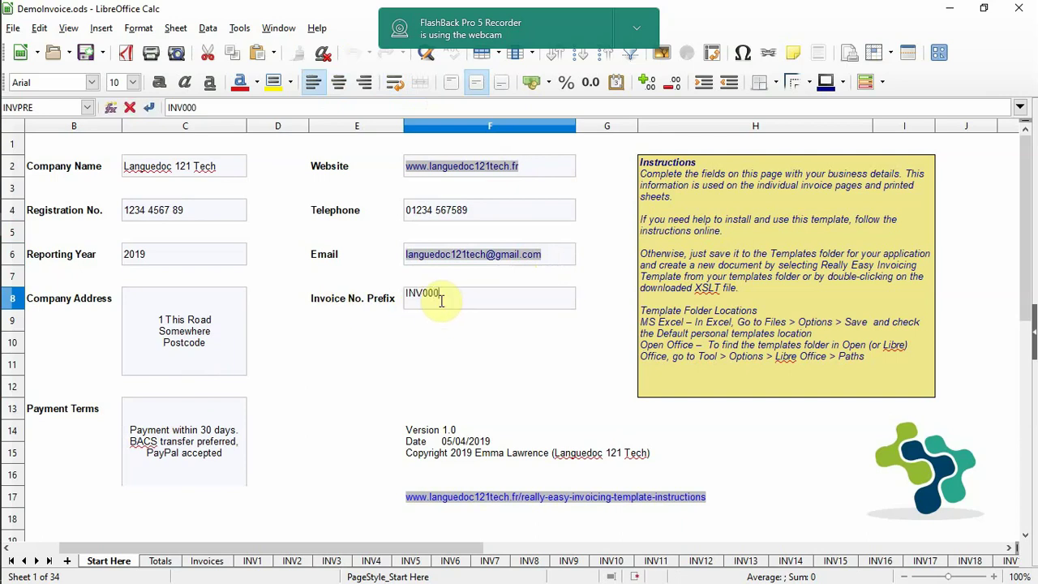
{"action": "key", "text": "Return"}
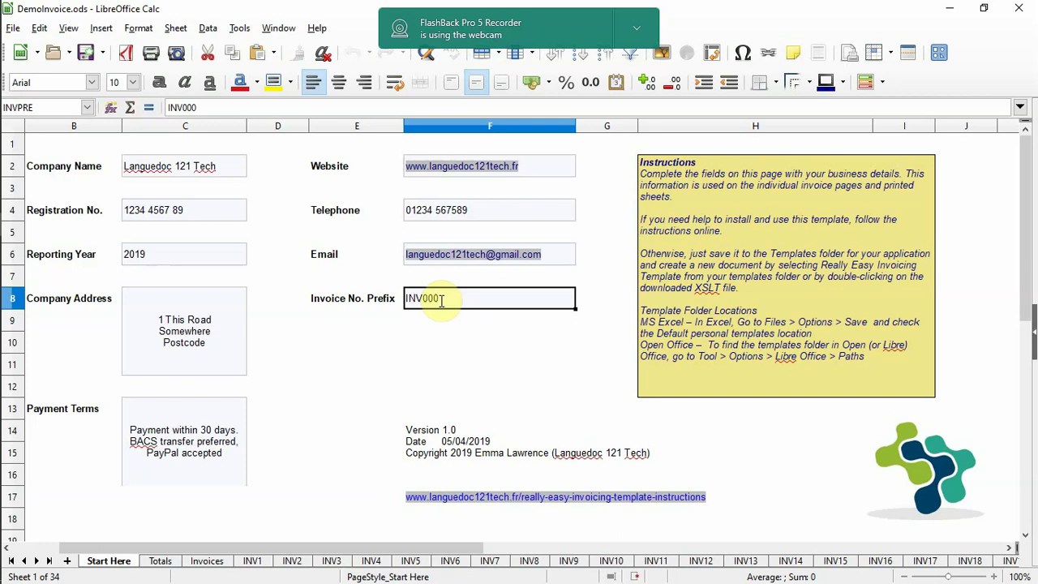
{"action": "left_click", "coordinate": [386, 344]}
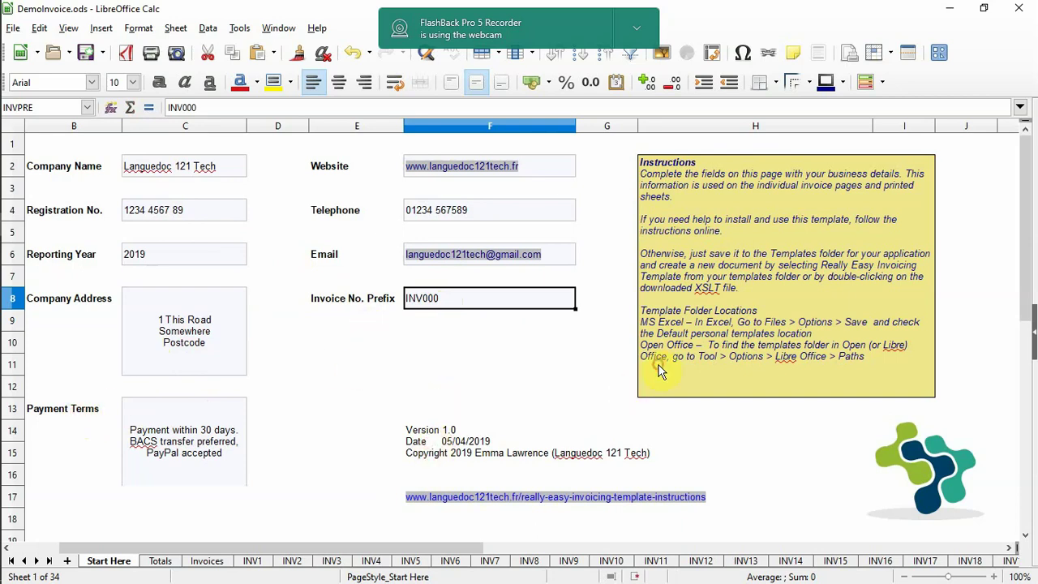
{"action": "left_click", "coordinate": [142, 322]}
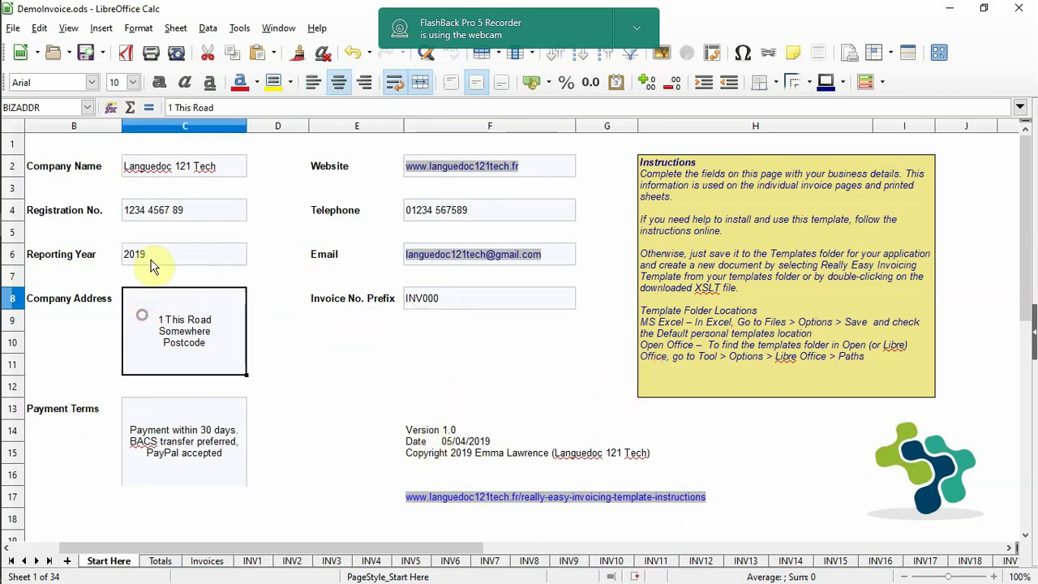
{"action": "left_click", "coordinate": [148, 254]}
{"action": "left_click", "coordinate": [142, 212]}
{"action": "left_click", "coordinate": [144, 170]}
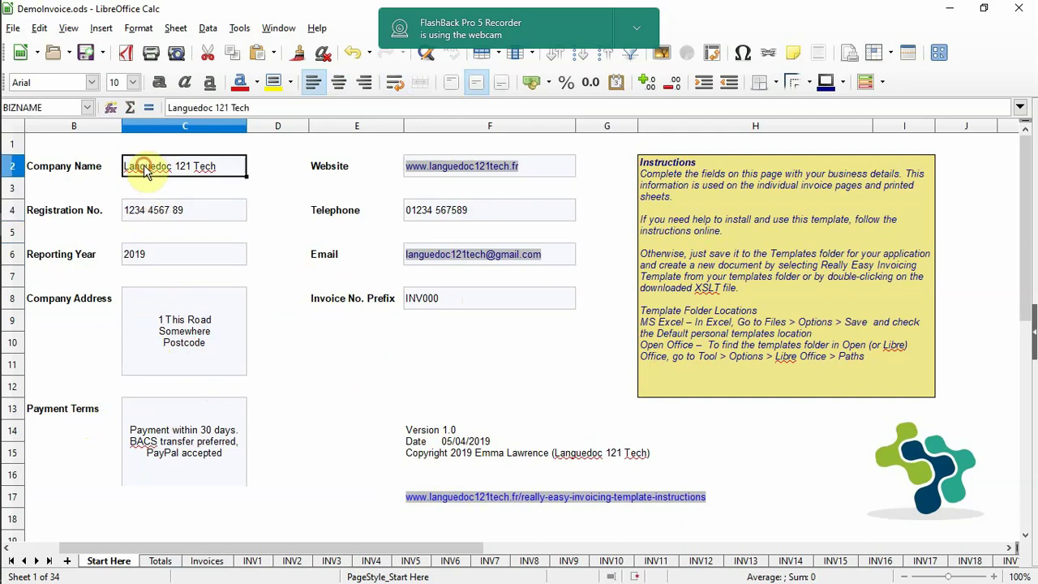
{"action": "left_click", "coordinate": [540, 171]}
{"action": "left_click", "coordinate": [549, 213]}
{"action": "left_click", "coordinate": [569, 256]}
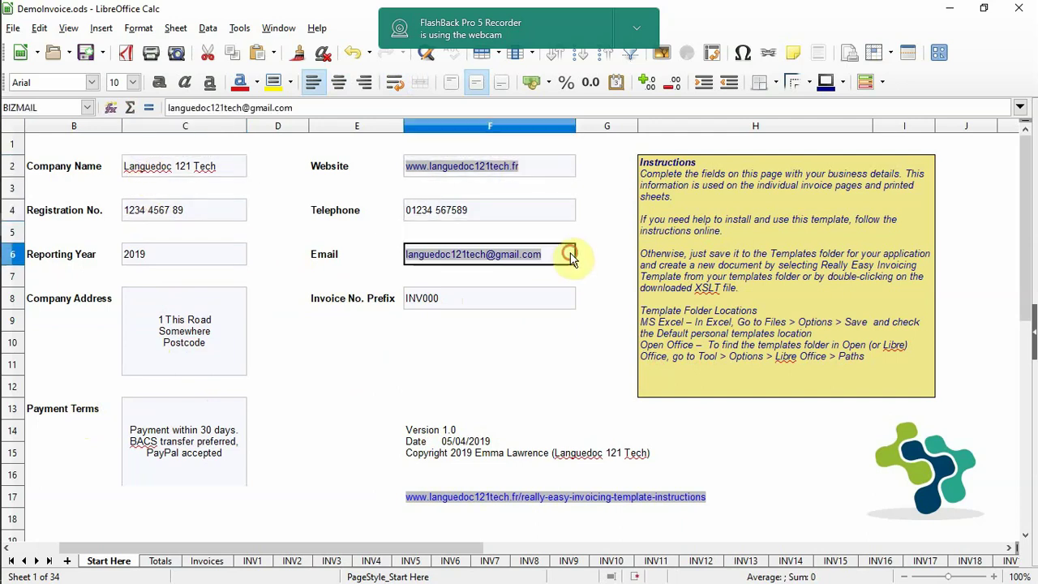
{"action": "left_click", "coordinate": [558, 299]}
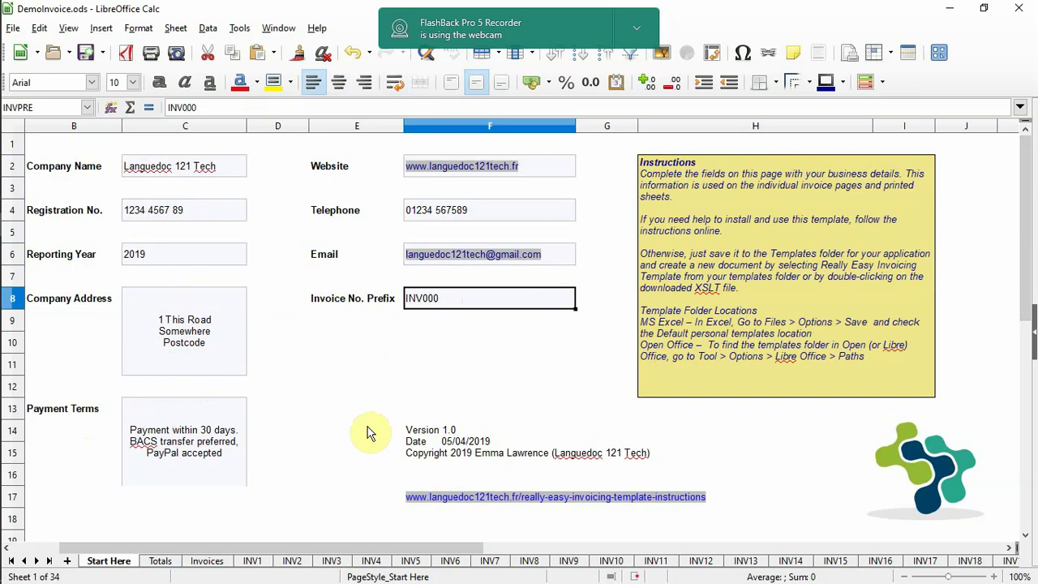
- Switch to the Invoices sheet and select B5, invoice 1's date cell
{"action": "left_click", "coordinate": [206, 562]}
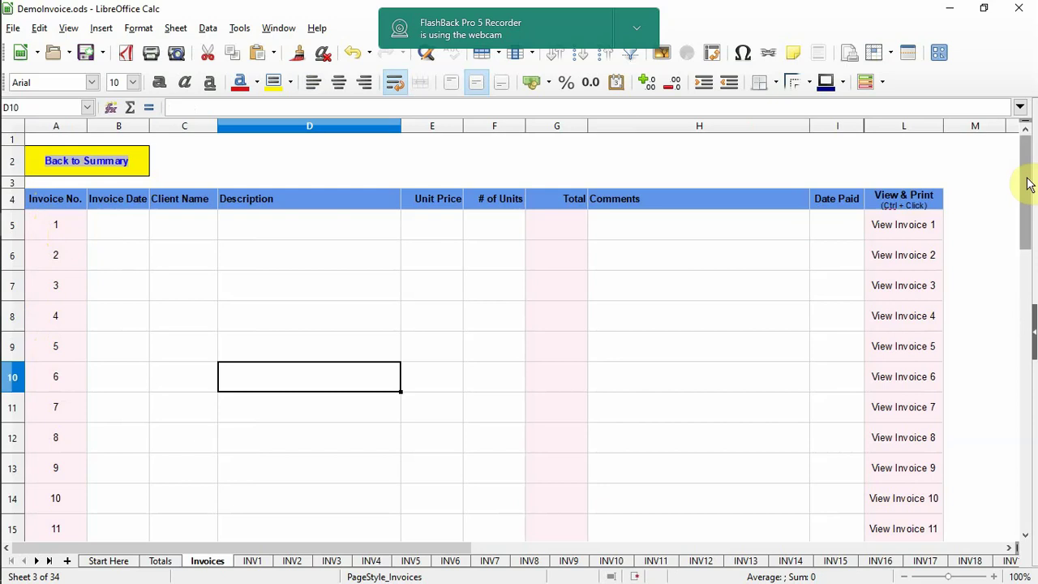
{"action": "left_click_drag", "start_coordinate": [1027, 178], "coordinate": [1026, 130]}
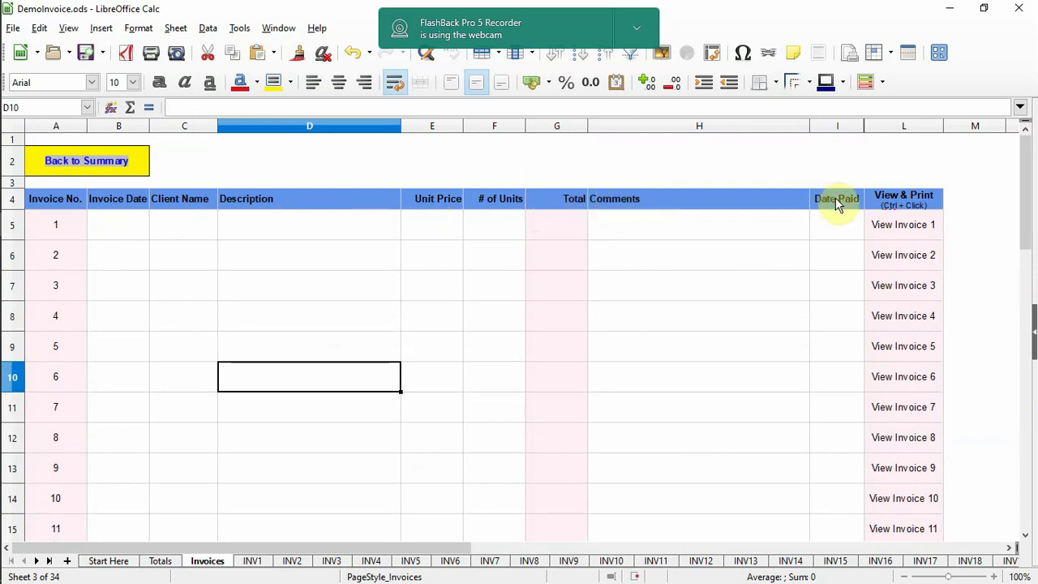
{"action": "left_click", "coordinate": [116, 228]}
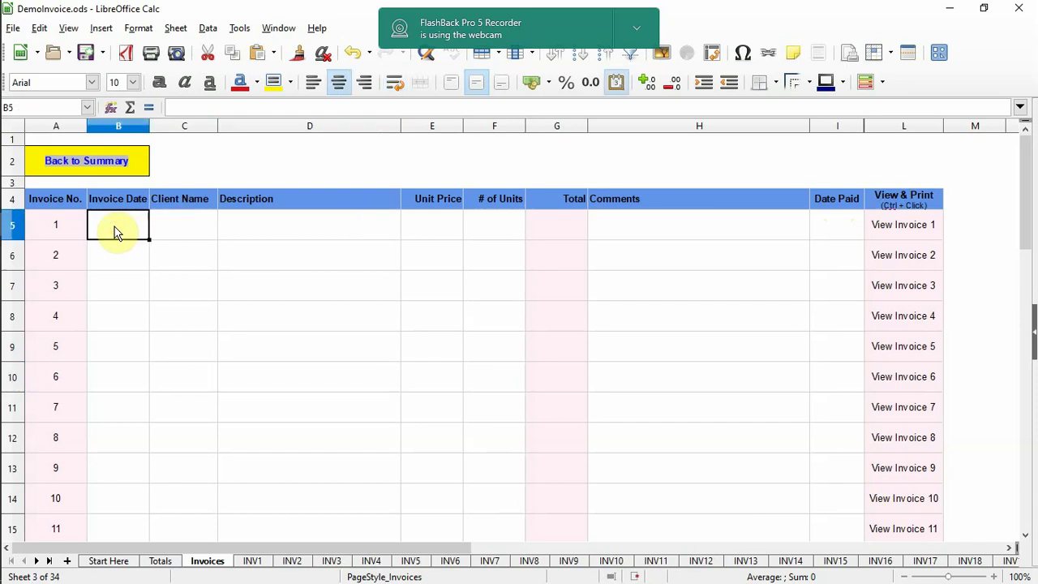
- Enter invoice 1's date 08/04/2019, the client's name and description Work in March
{"action": "type", "text": "8/0"}
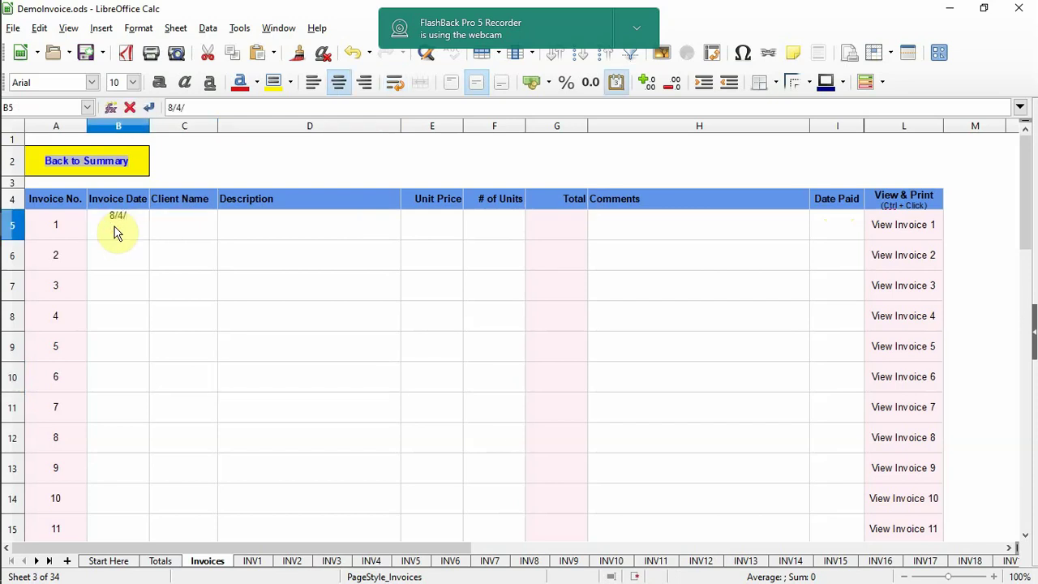
{"action": "type", "text": "4/2019"}
{"action": "key", "text": "Tab"}
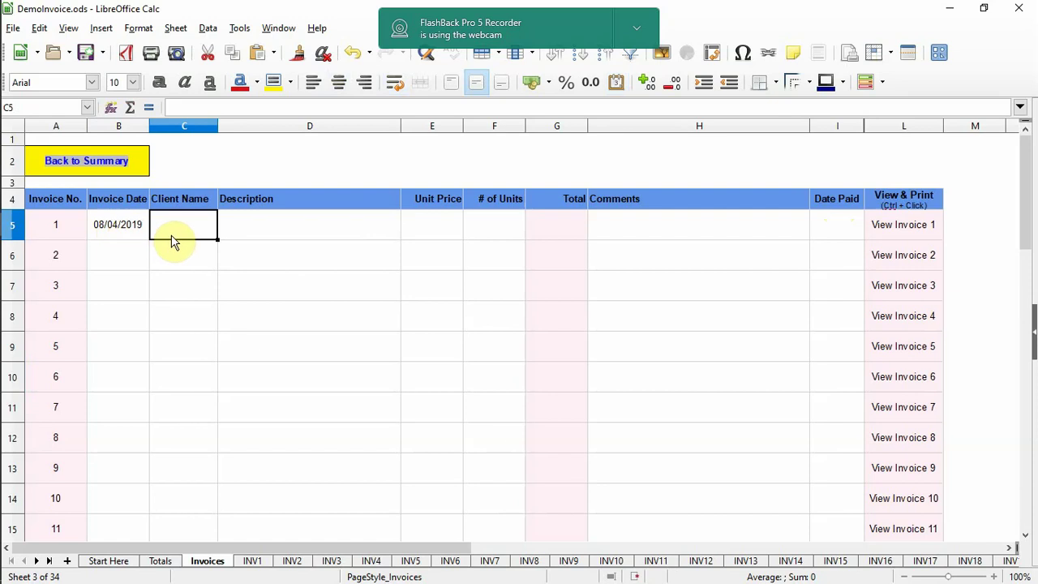
{"action": "type", "text": "Joe Bo"}
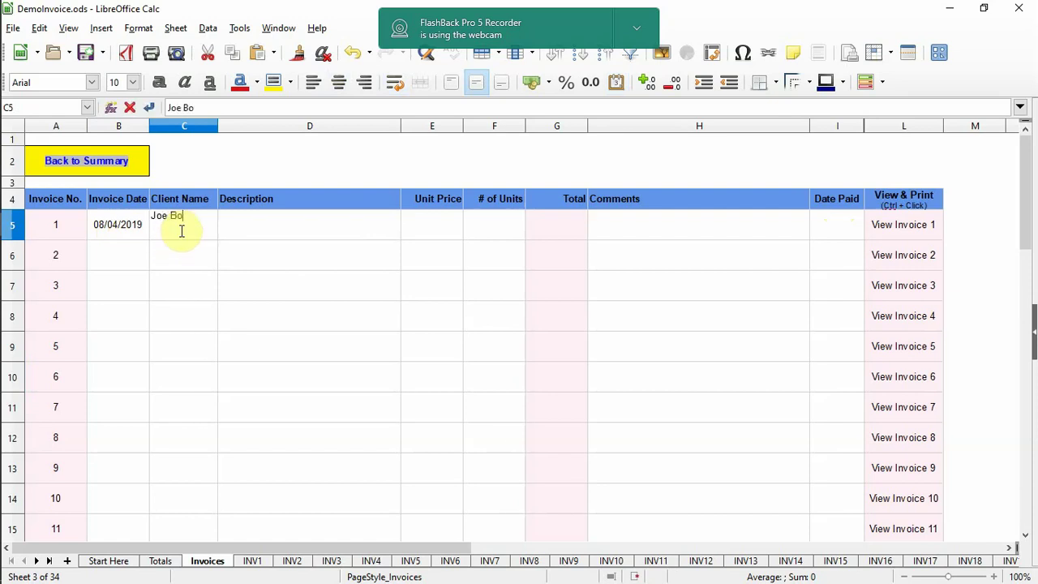
{"action": "key", "text": "BackSpace"}
{"action": "key", "text": "Tab"}
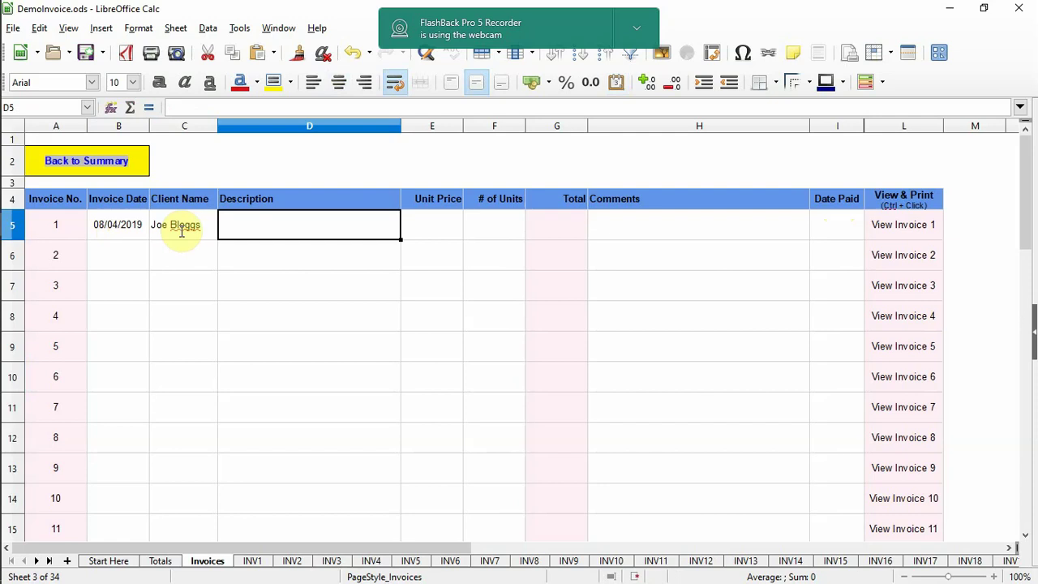
{"action": "type", "text": "Work in March"}
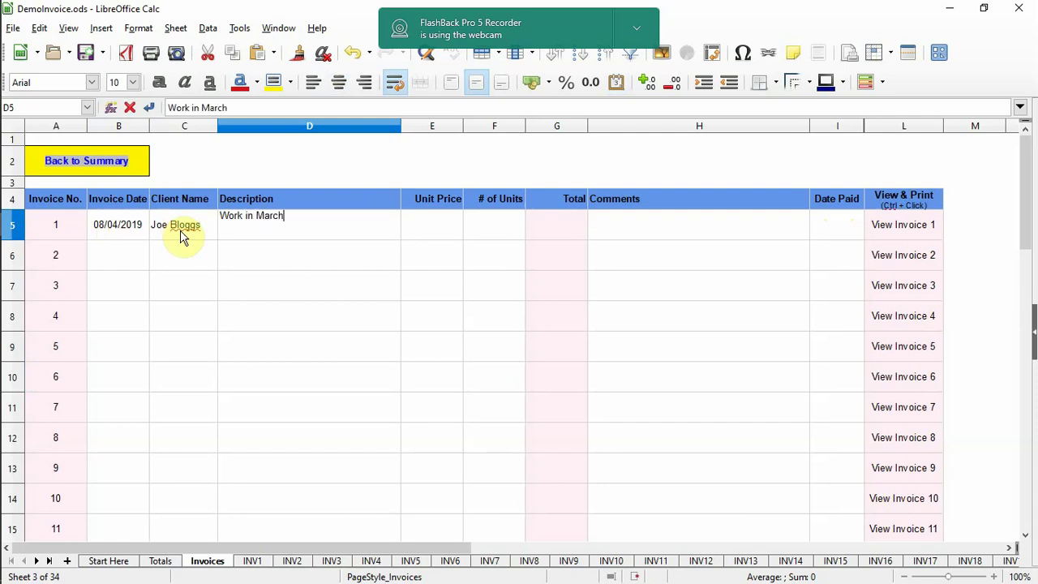
{"action": "key", "text": "Tab"}
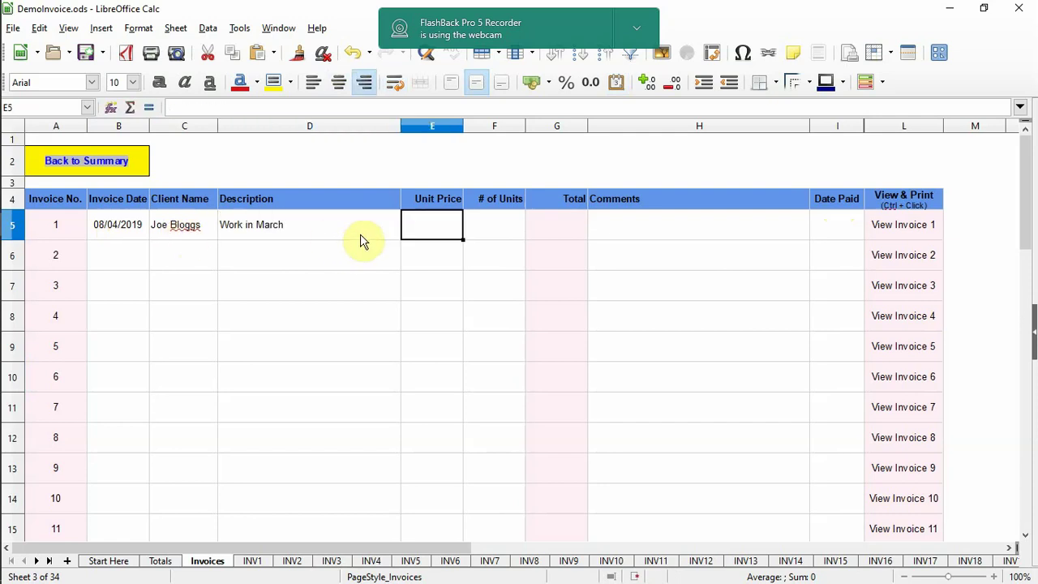
- Set unit price 30 and 4 units so invoice 1 totals 120
{"action": "type", "text": "25"}
{"action": "key", "text": "Tab"}
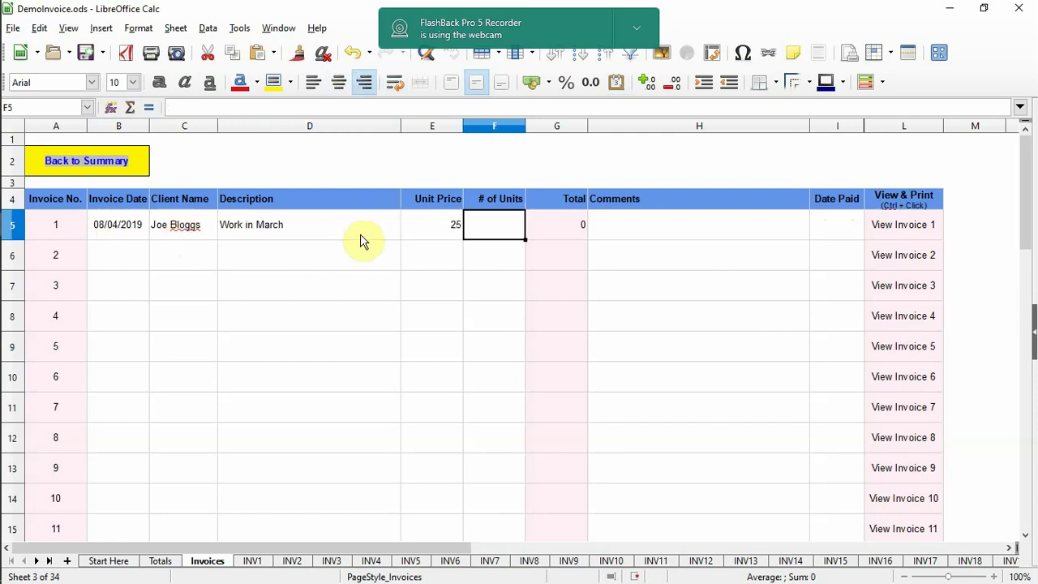
{"action": "left_click", "coordinate": [442, 234]}
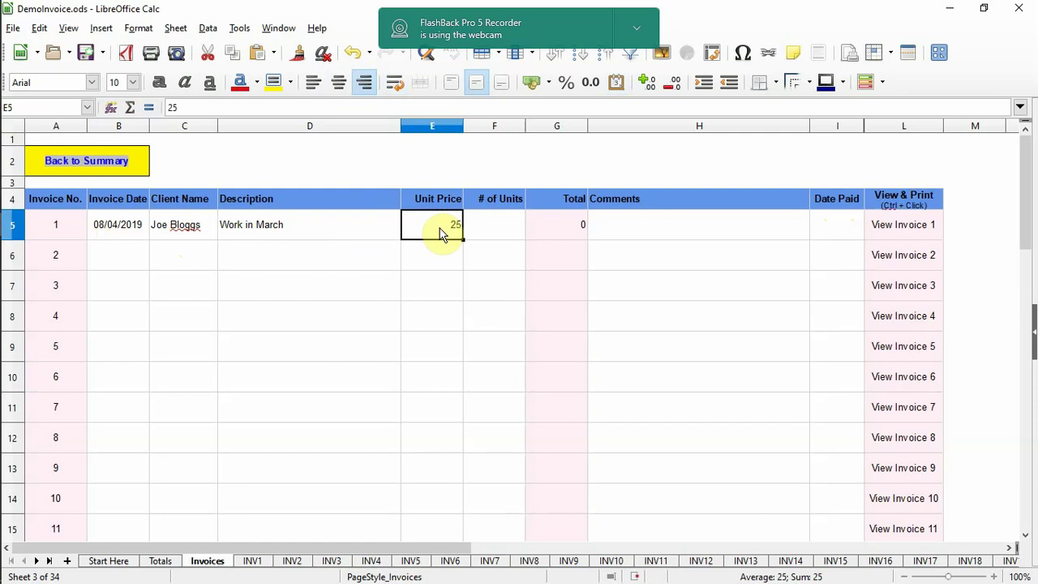
{"action": "type", "text": "30"}
{"action": "key", "text": "Tab"}
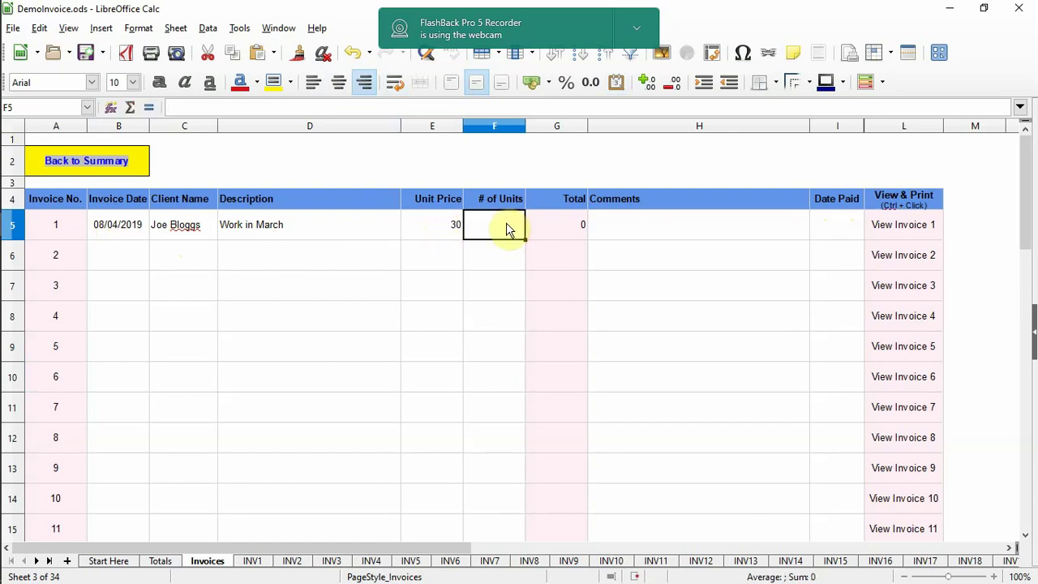
{"action": "type", "text": "4"}
{"action": "key", "text": "Tab"}
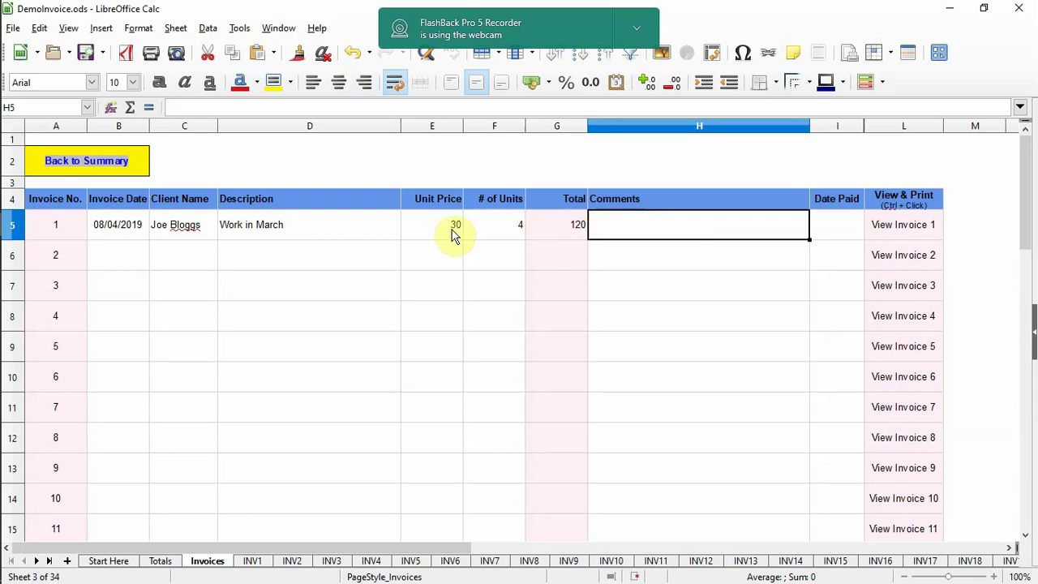
{"action": "left_click", "coordinate": [441, 231]}
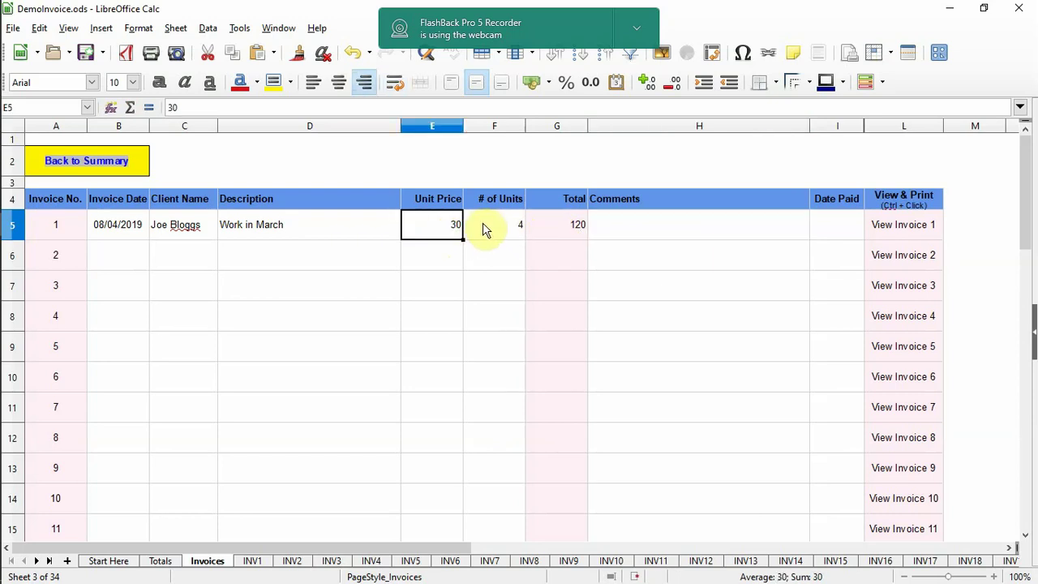
{"action": "left_click", "coordinate": [484, 230]}
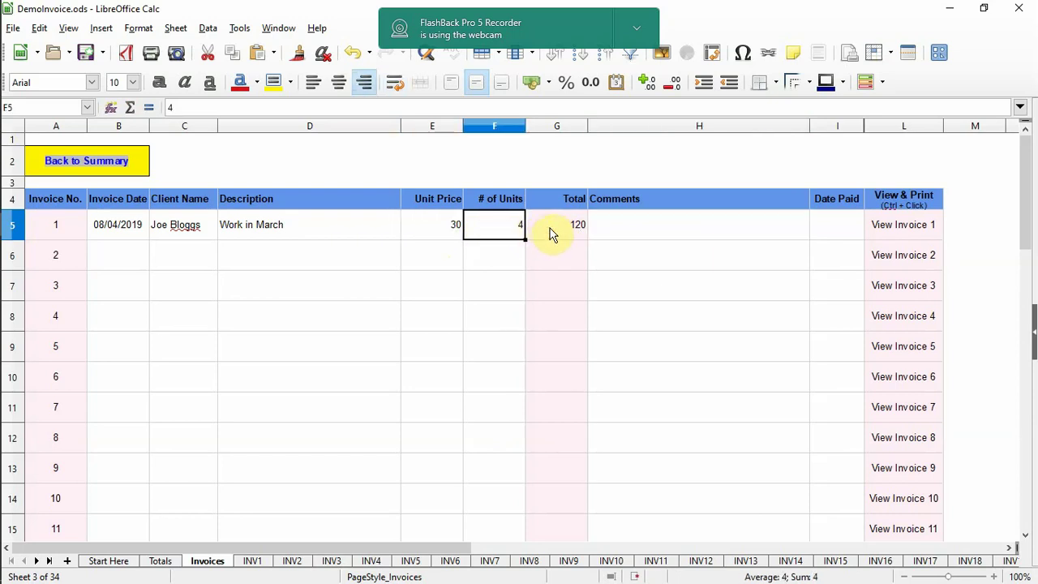
- Add the comment 'Website updates and new WordPress blog' to invoice 1
{"action": "left_click", "coordinate": [612, 224]}
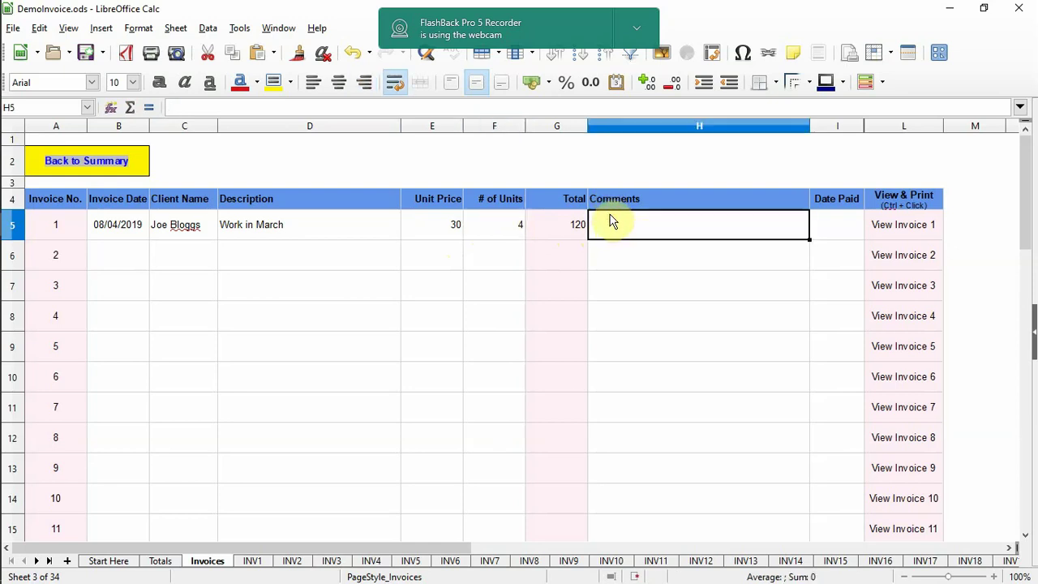
{"action": "type", "text": "Website updates "}
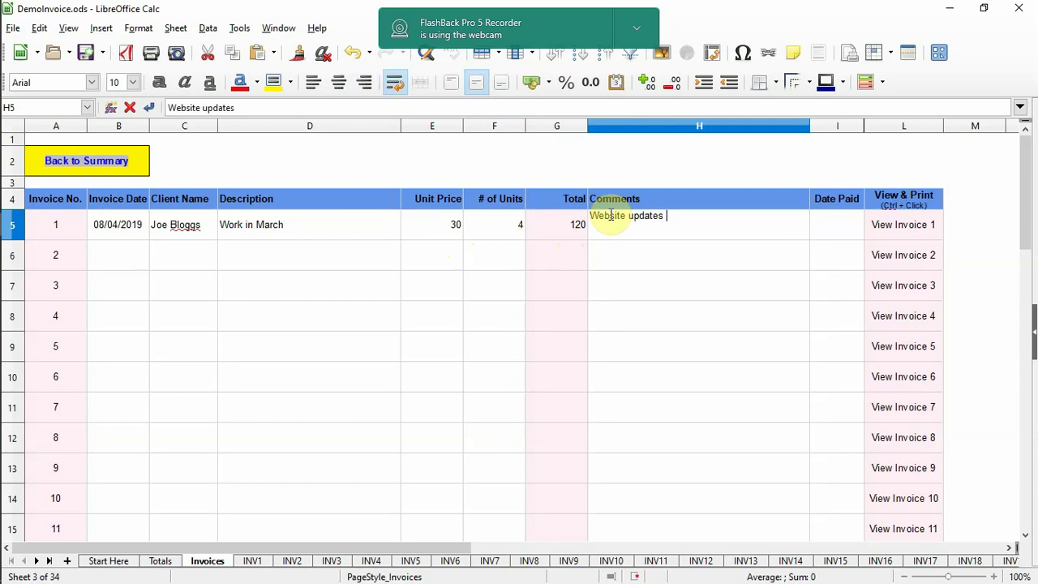
{"action": "type", "text": "and new Word"}
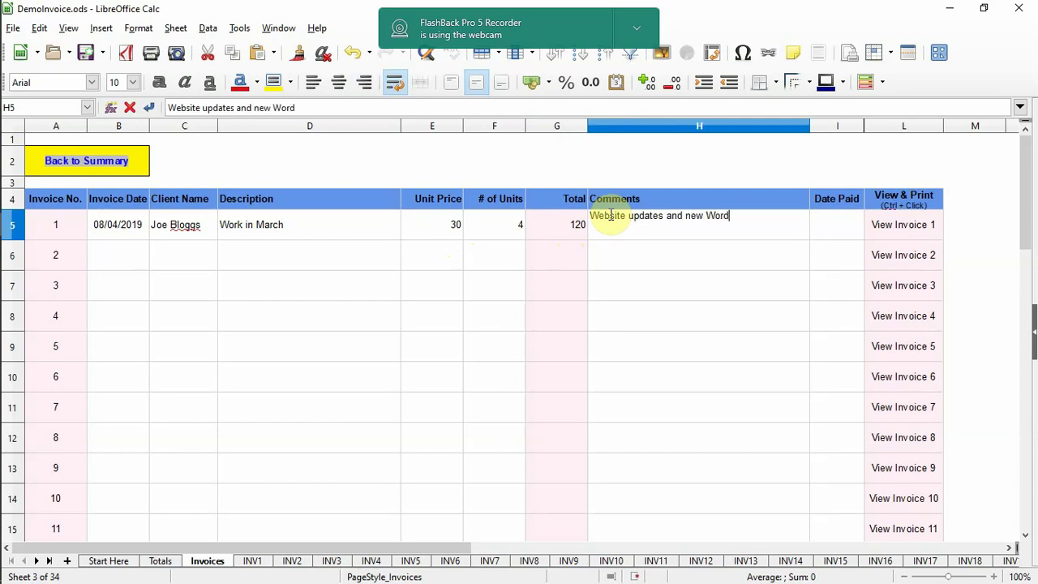
{"action": "type", "text": "Press blog"}
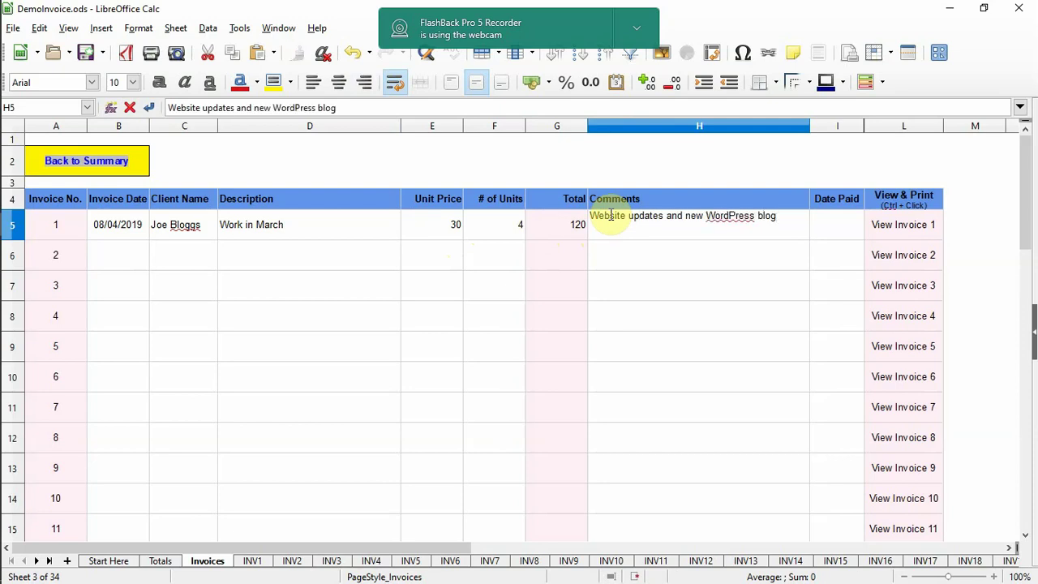
{"action": "key", "text": "Return"}
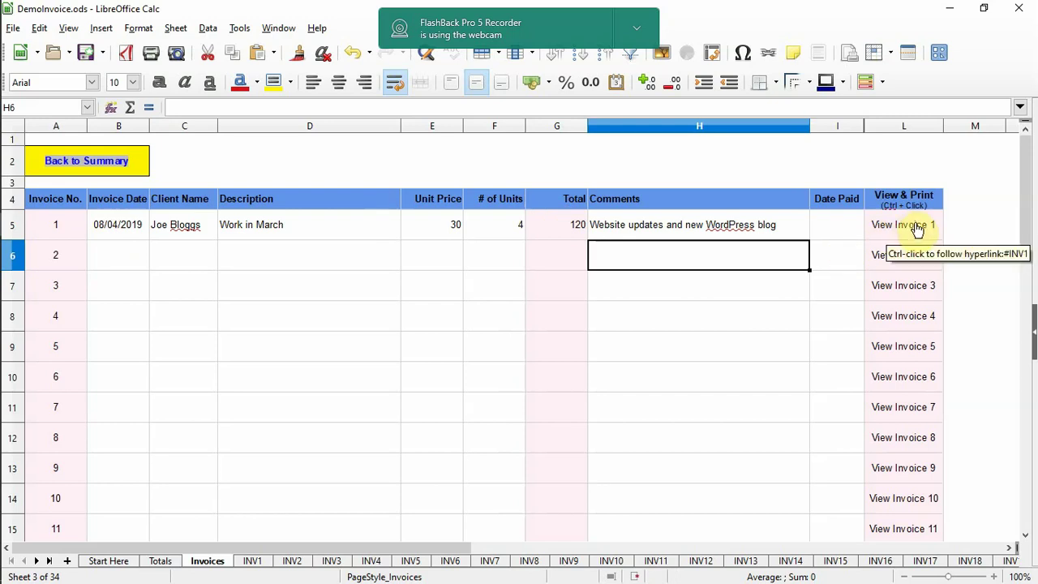
- On the INV1 sheet, write 'Thanks so much. I'm glad you like the site.' in Notes
{"action": "left_click", "coordinate": [916, 231], "text": "ctrl"}
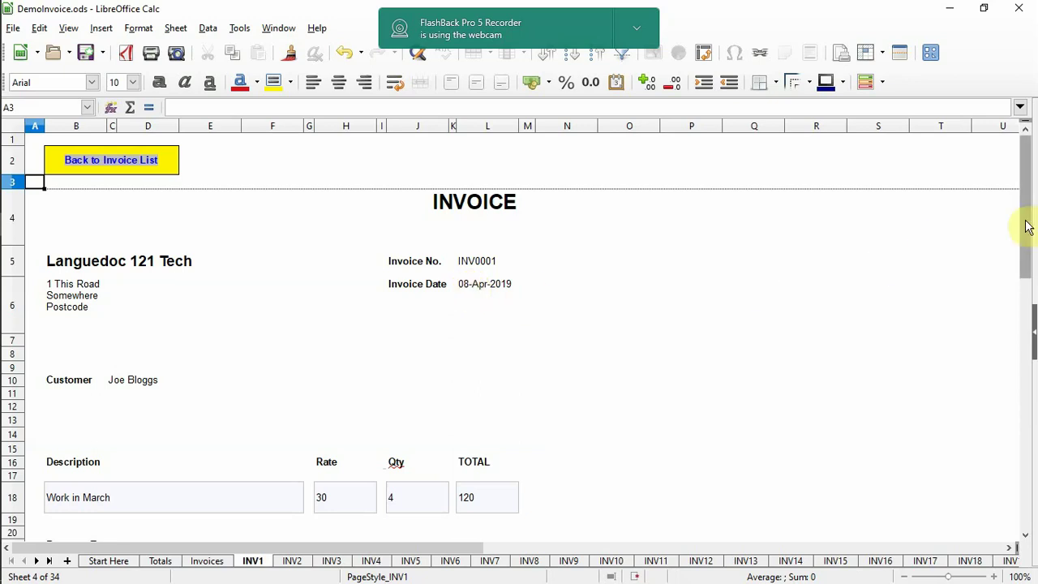
{"action": "left_click_drag", "start_coordinate": [1027, 225], "coordinate": [1032, 274]}
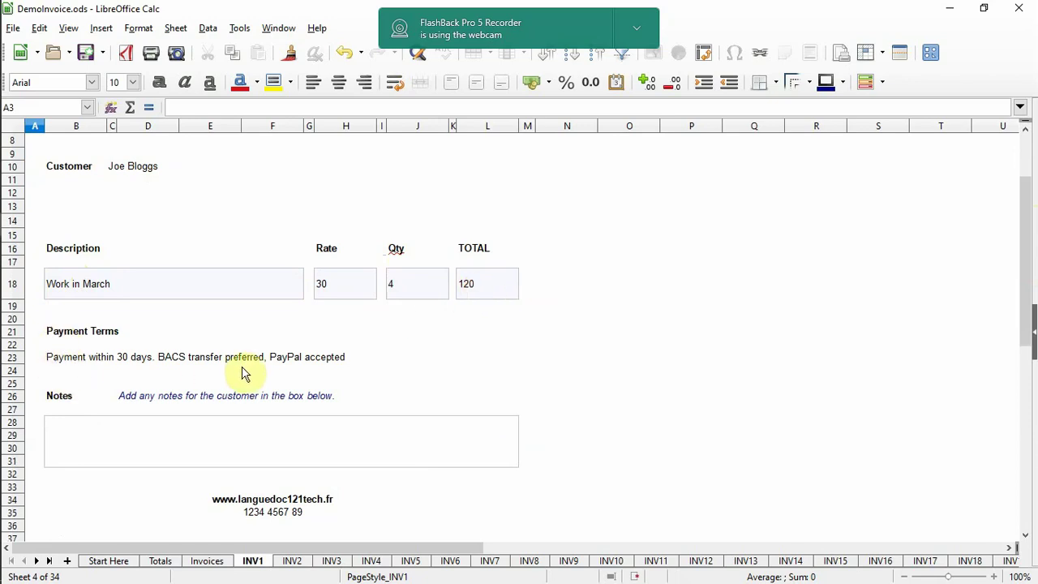
{"action": "left_click", "coordinate": [69, 443]}
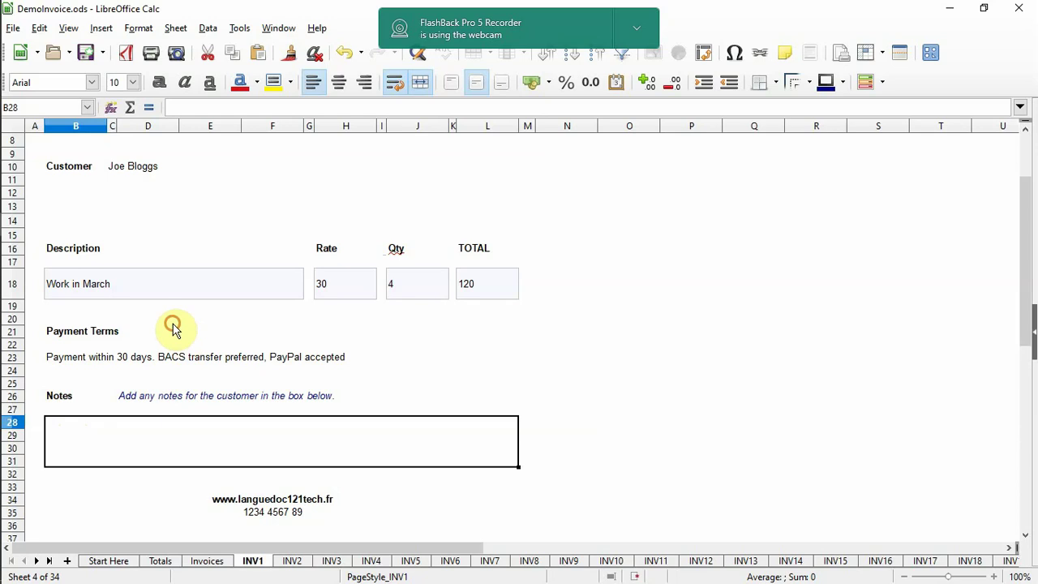
{"action": "double_click", "coordinate": [179, 429]}
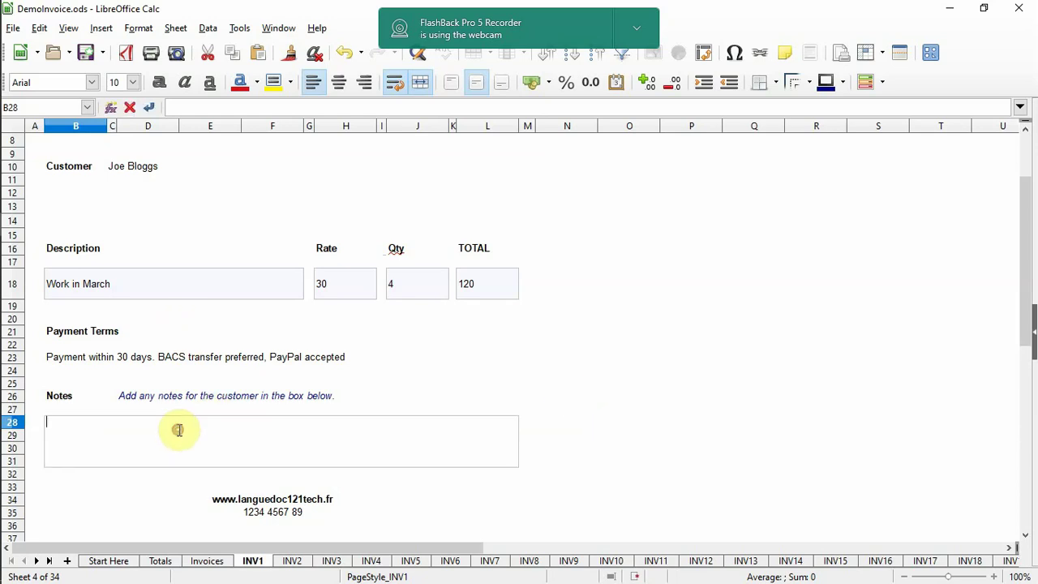
{"action": "type", "text": "Thank "}
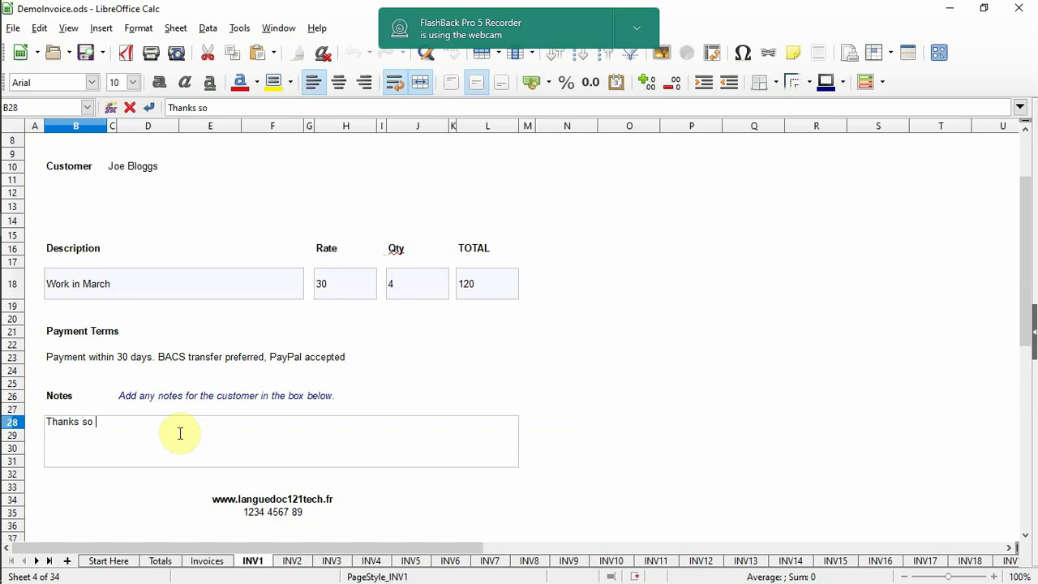
{"action": "type", "text": " so much. I'm glad you like the site."}
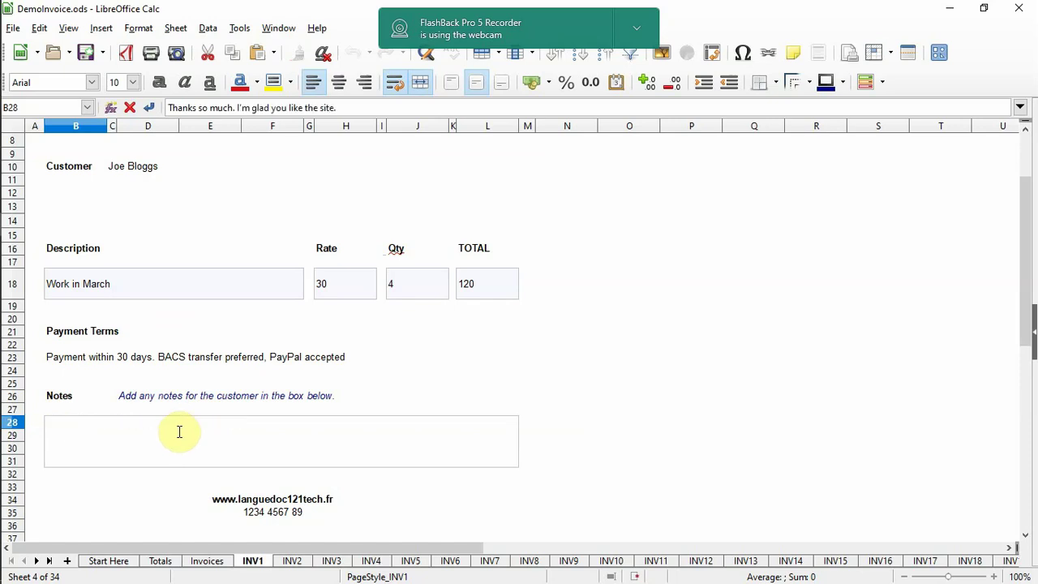
{"action": "key", "text": "Return"}
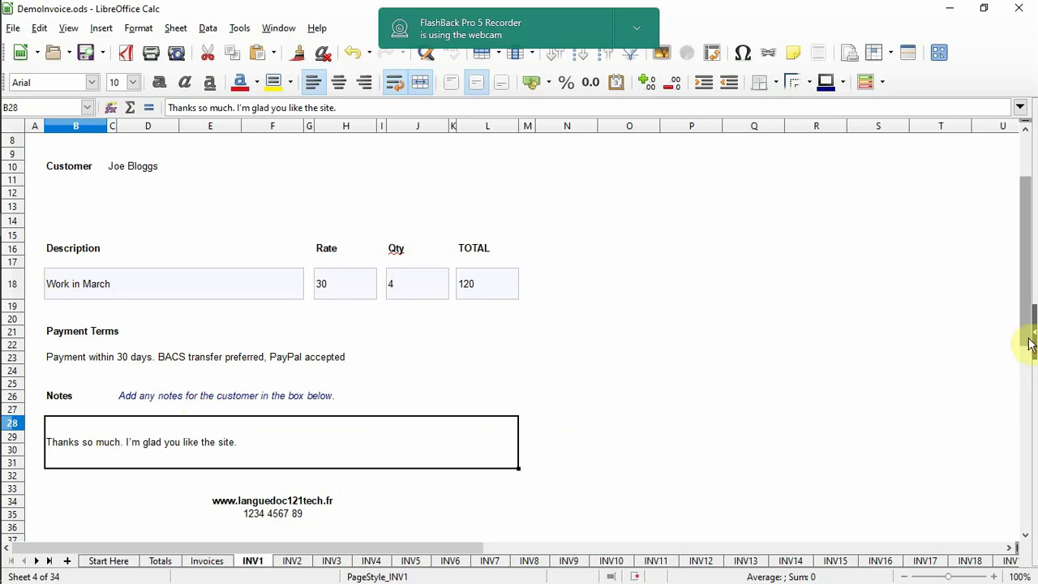
{"action": "left_click_drag", "start_coordinate": [1030, 345], "coordinate": [1022, 246]}
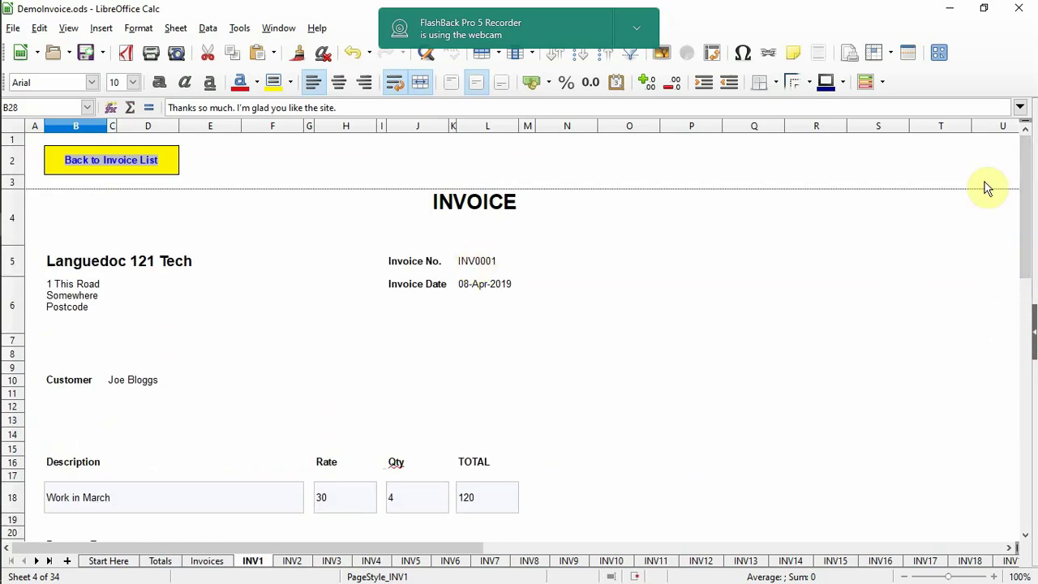
{"action": "left_click", "coordinate": [14, 29]}
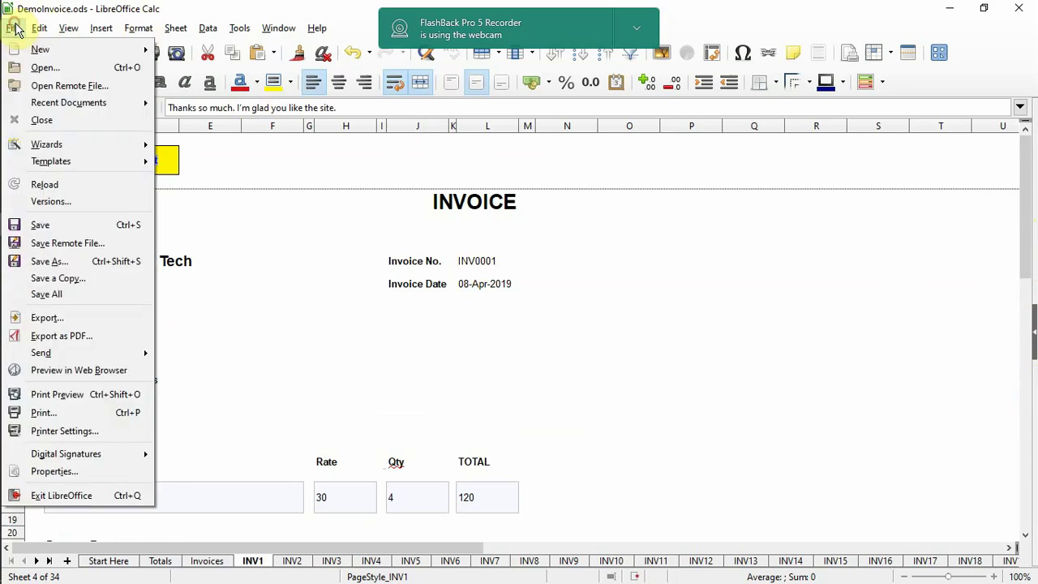
{"action": "left_click", "coordinate": [75, 397]}
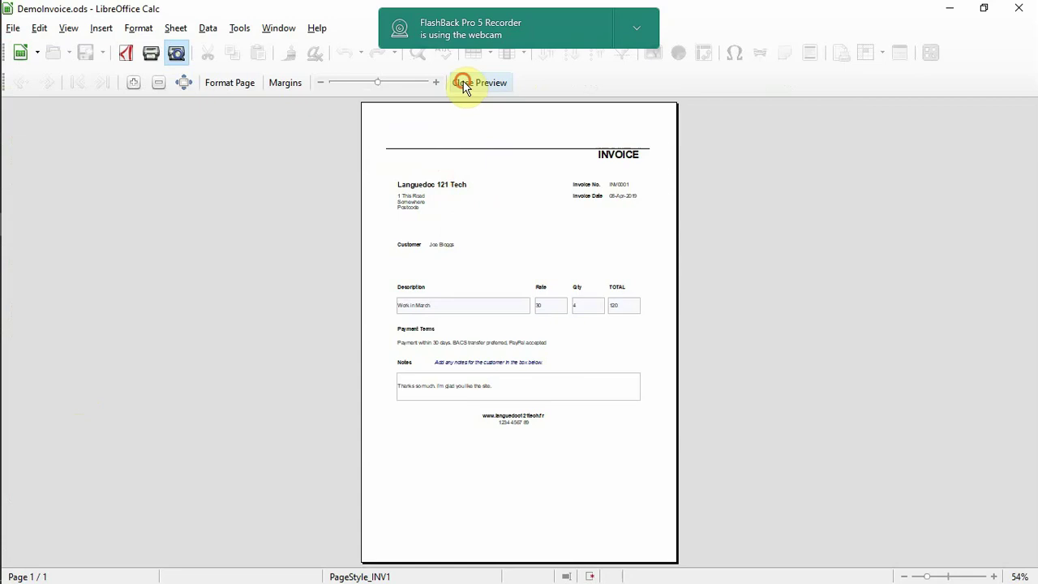
{"action": "left_click", "coordinate": [467, 83]}
{"action": "left_click", "coordinate": [13, 27]}
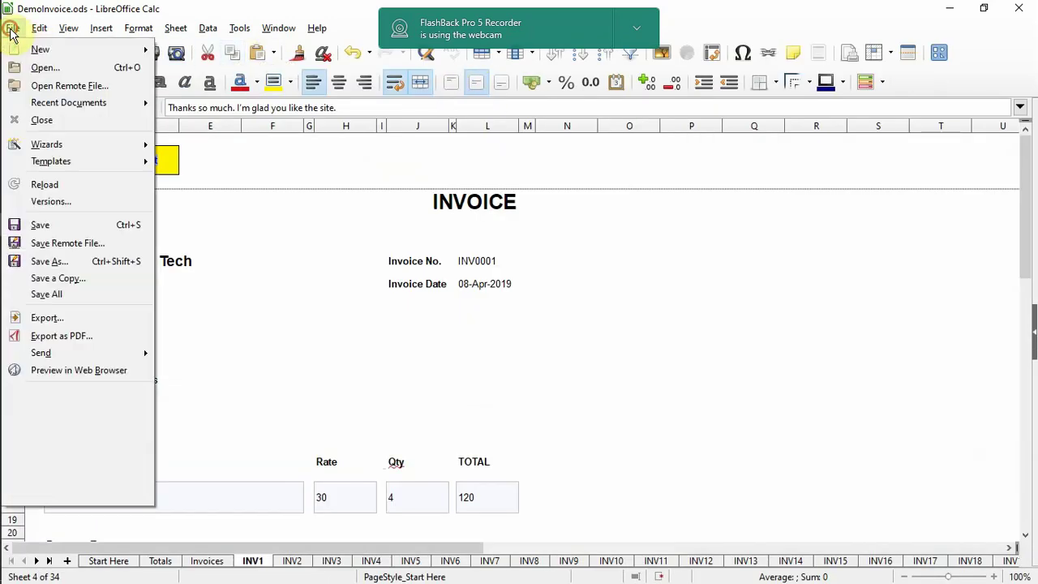
{"action": "left_click", "coordinate": [56, 413]}
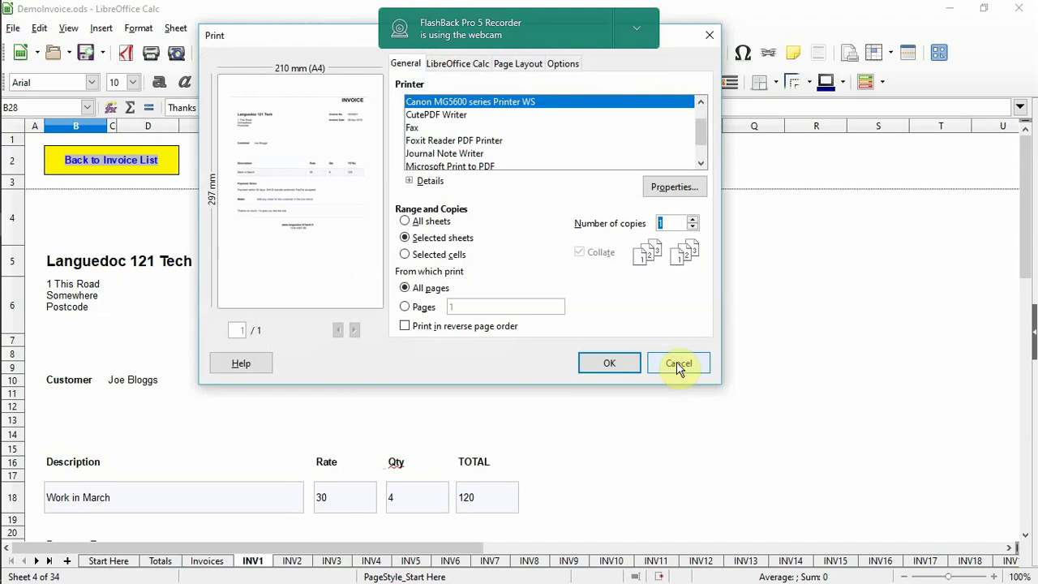
{"action": "left_click", "coordinate": [674, 358]}
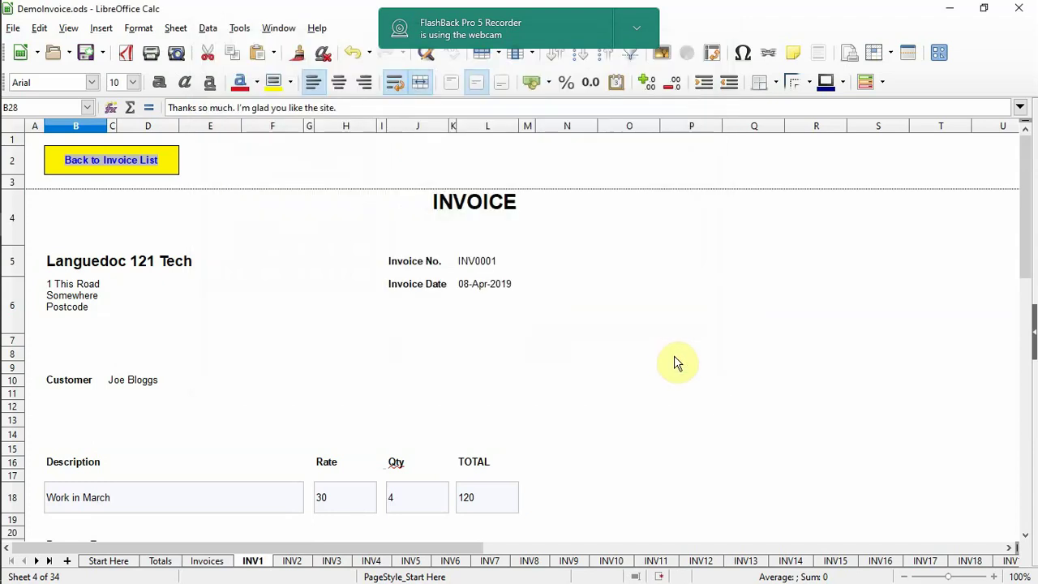
- Check the Totals sheet, then follow the View Invoice List link to Invoices
{"action": "left_click", "coordinate": [160, 561]}
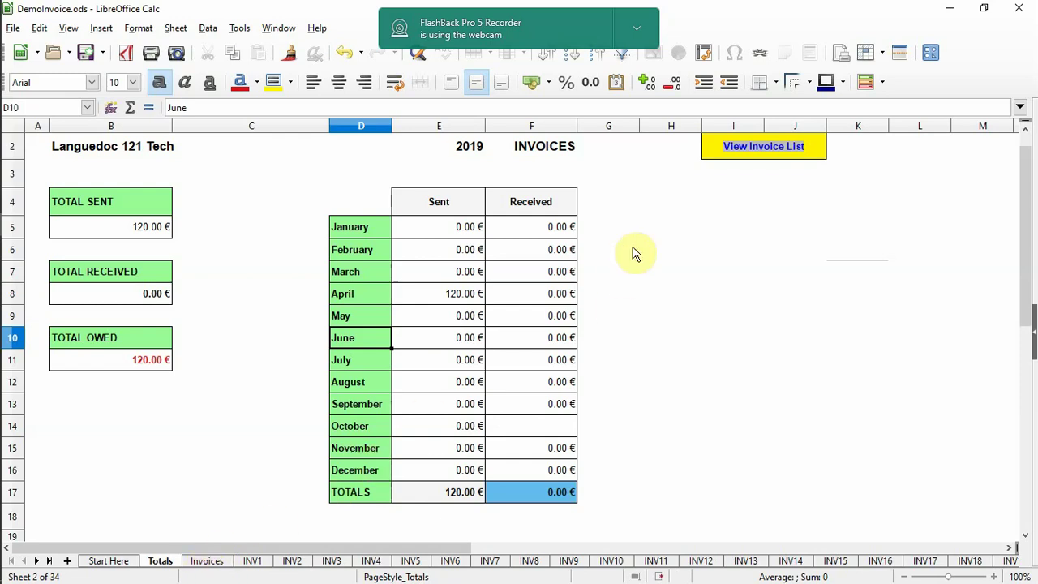
{"action": "left_click", "coordinate": [752, 151], "text": "ctrl"}
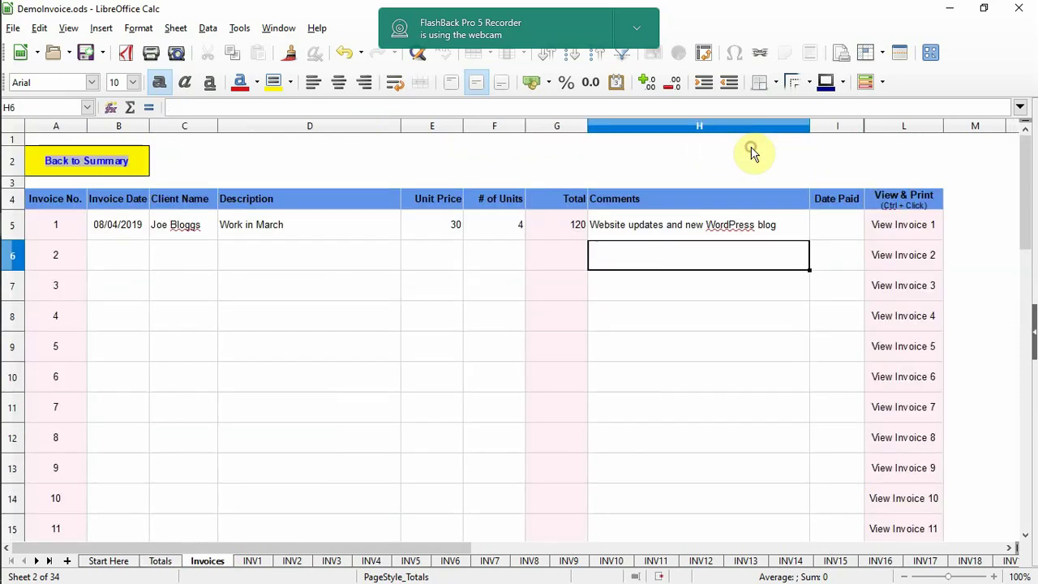
- Enter 09/04/19 as invoice 1's Date Paid
{"action": "left_click", "coordinate": [108, 234]}
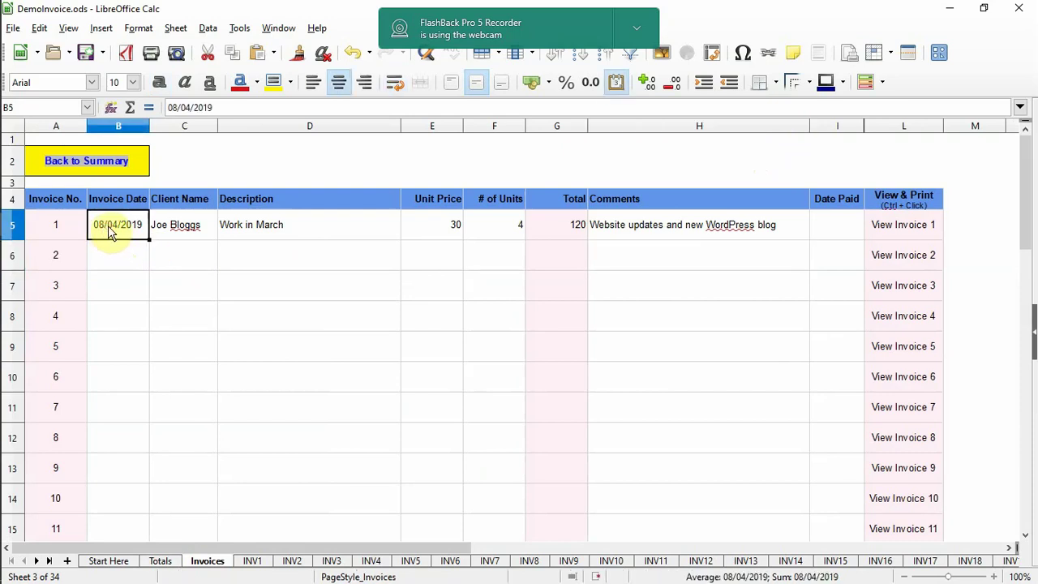
{"action": "left_click", "coordinate": [830, 230]}
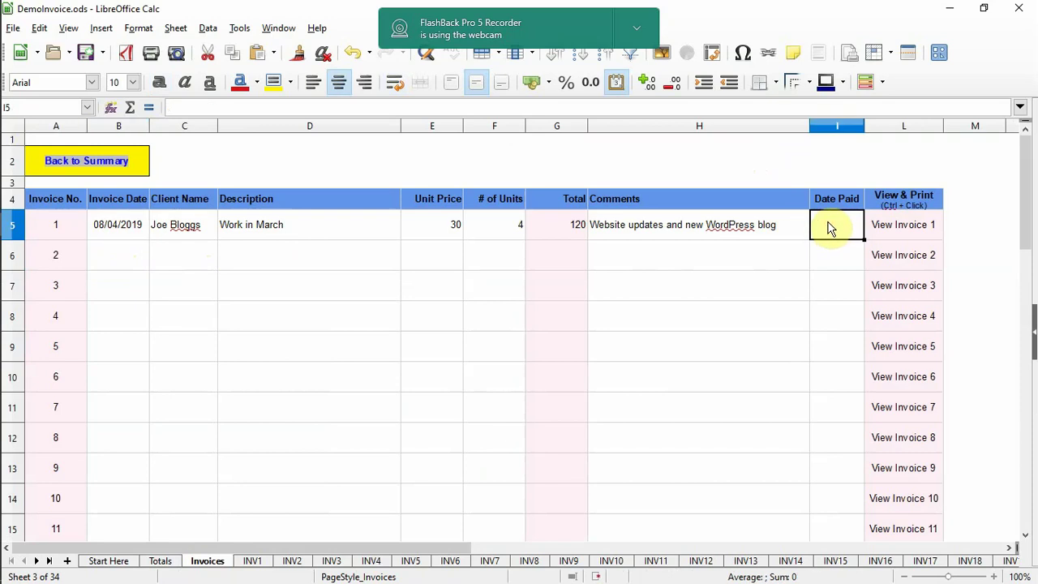
{"action": "type", "text": "9/04/19"}
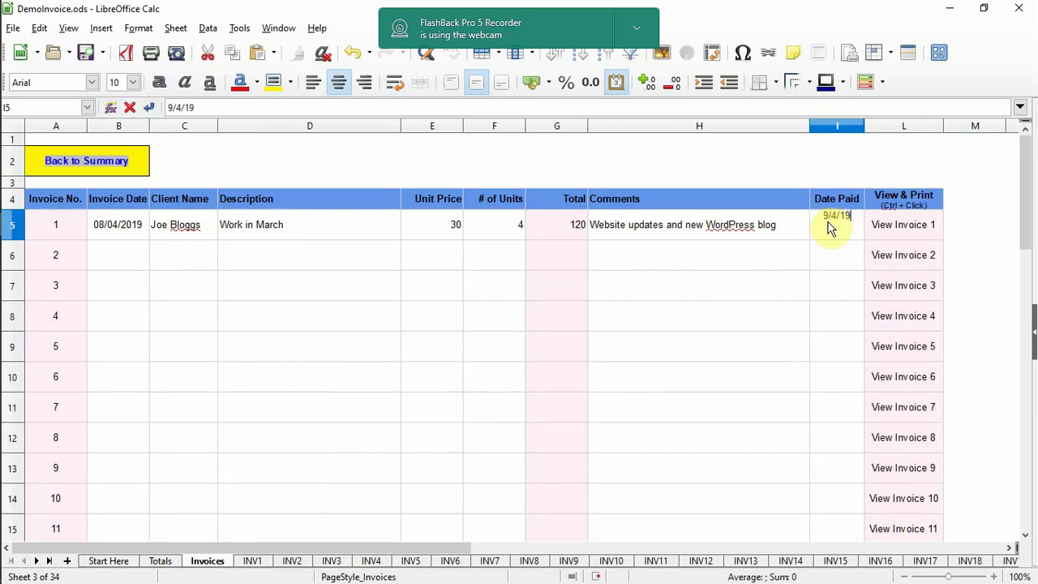
{"action": "key", "text": "Return"}
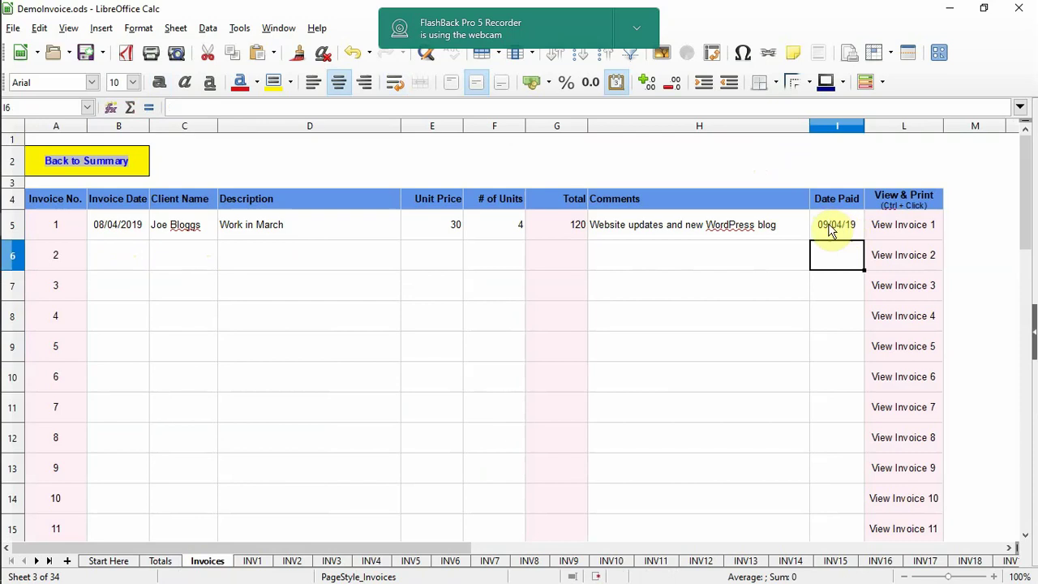
- Verify Totals shows 120.00 € received and 0.00 € owed
{"action": "left_click", "coordinate": [156, 561]}
{"action": "left_click", "coordinate": [196, 563]}
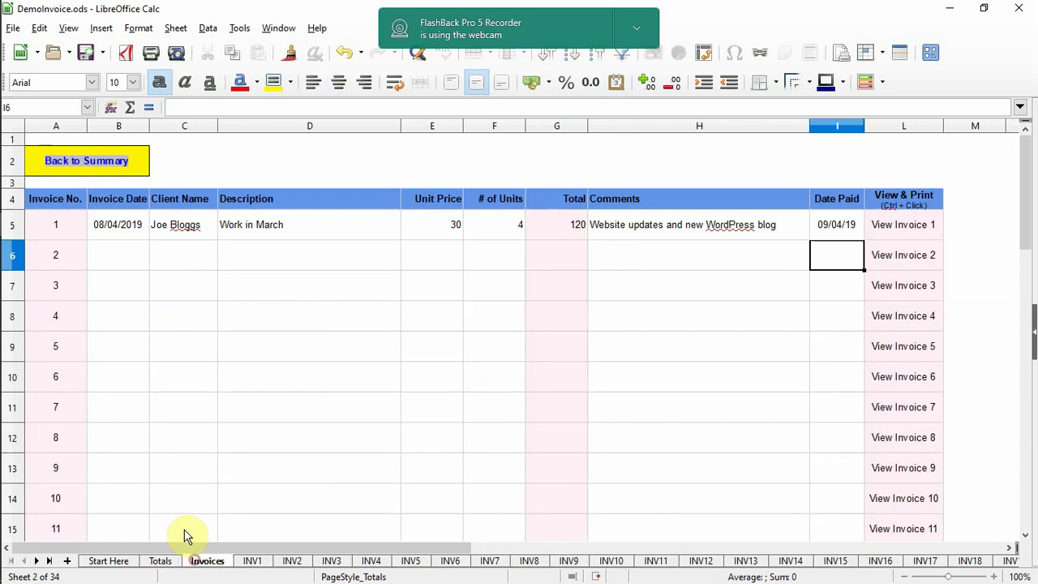
{"action": "left_click", "coordinate": [94, 166], "text": "ctrl"}
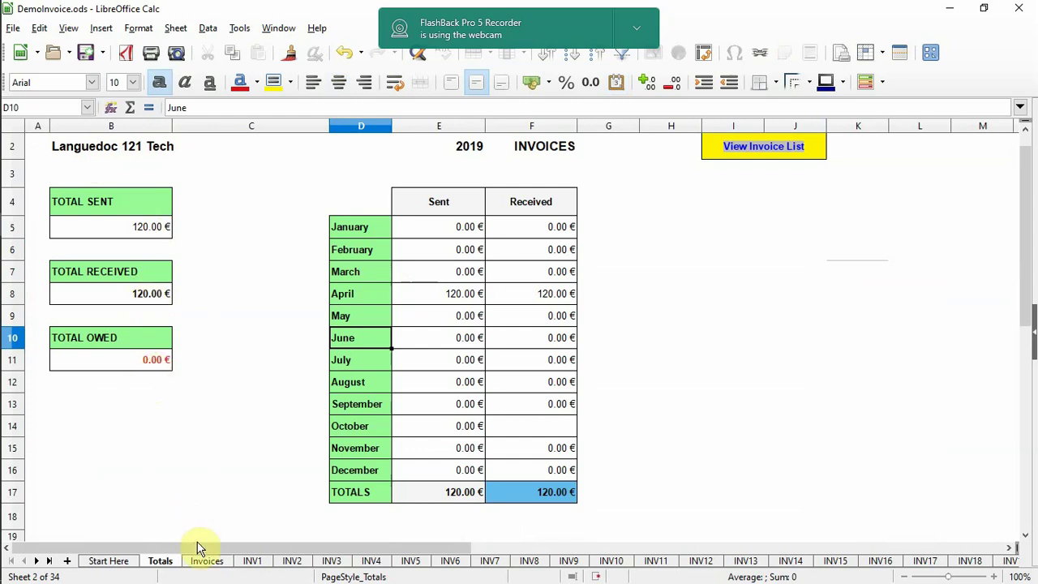
- Change invoice 1's paid date to 09/05/19, confirm May's 120.00 € on Totals, return to Start Here
{"action": "left_click", "coordinate": [250, 561]}
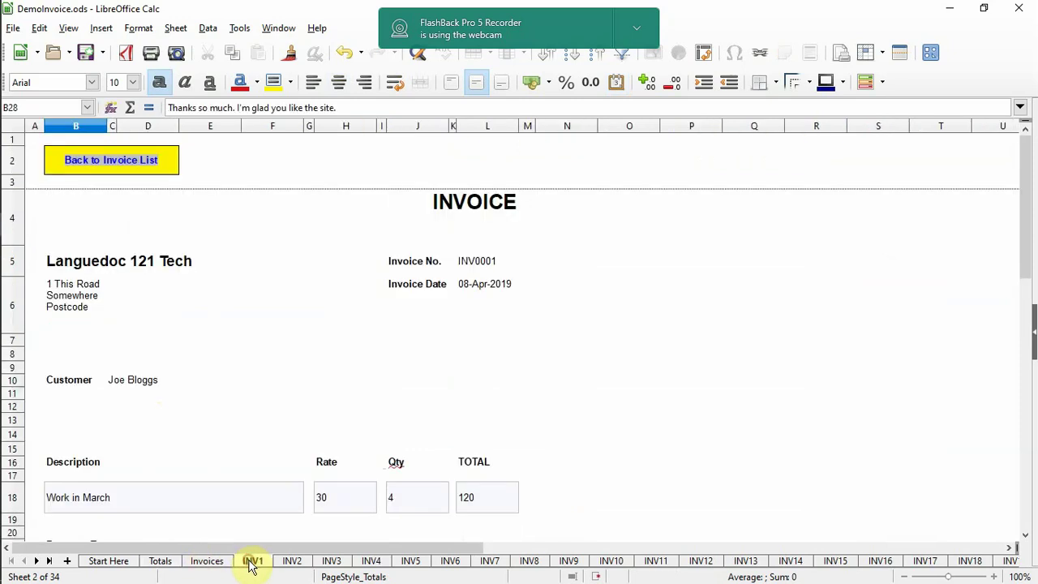
{"action": "left_click", "coordinate": [207, 561]}
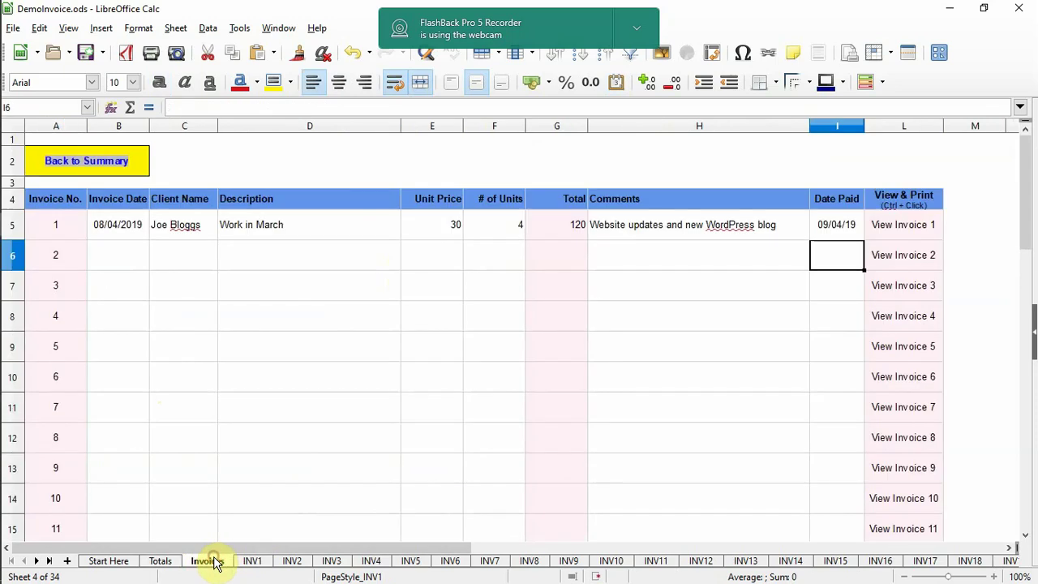
{"action": "left_click", "coordinate": [835, 226]}
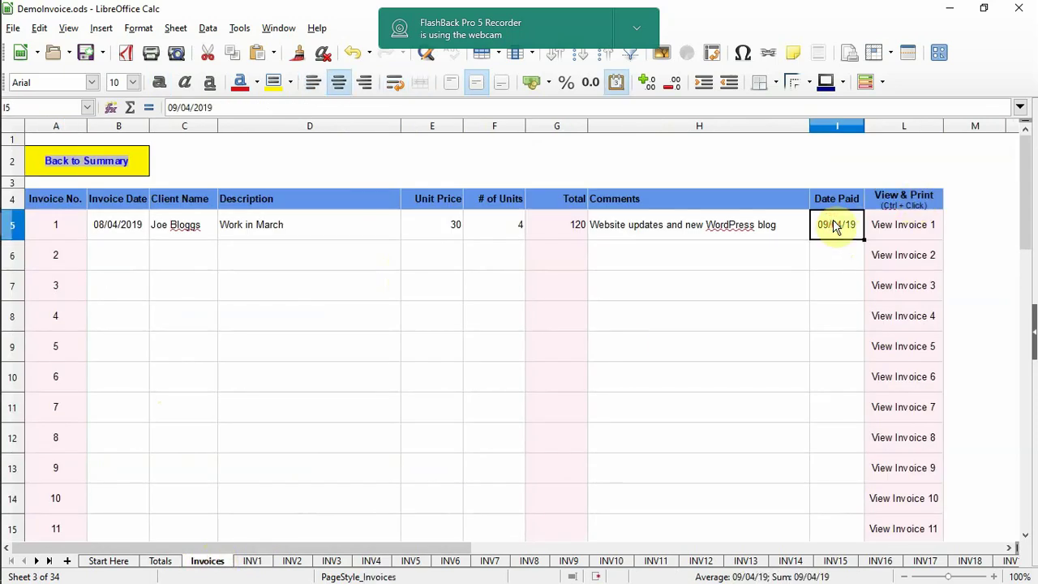
{"action": "type", "text": "9/0"}
{"action": "type", "text": "5/19"}
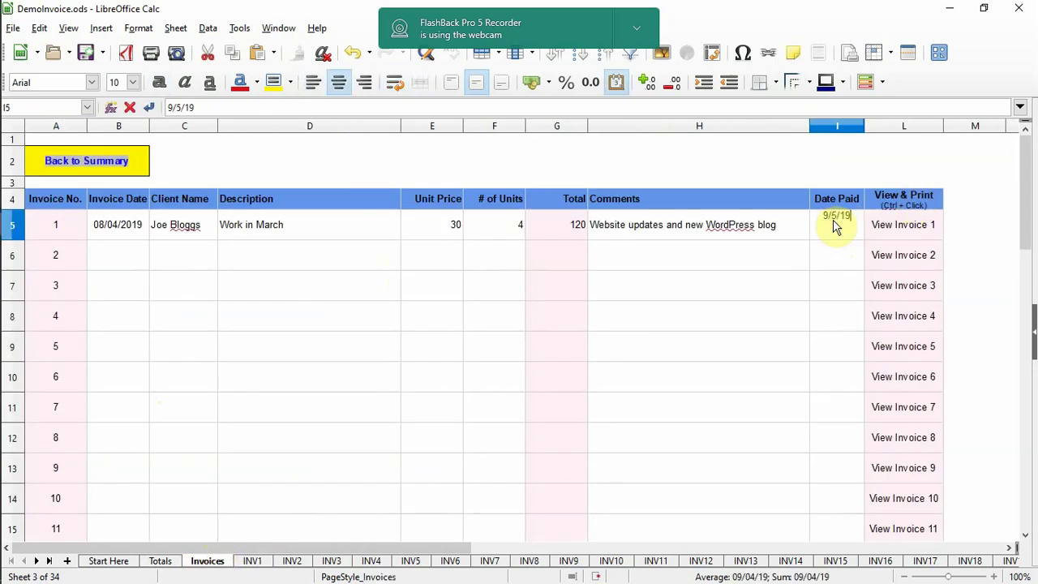
{"action": "key", "text": "Return"}
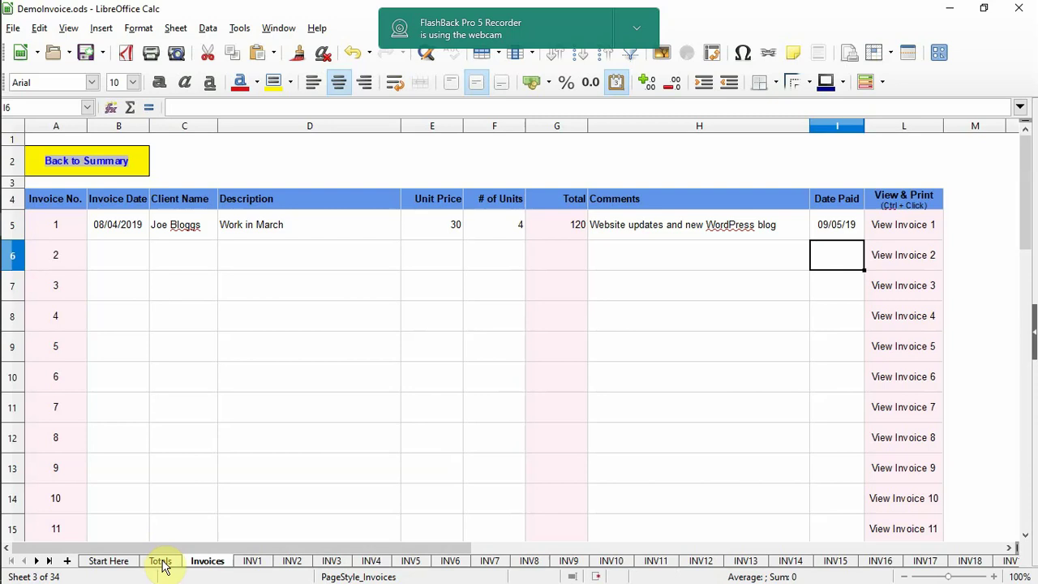
{"action": "left_click", "coordinate": [160, 560]}
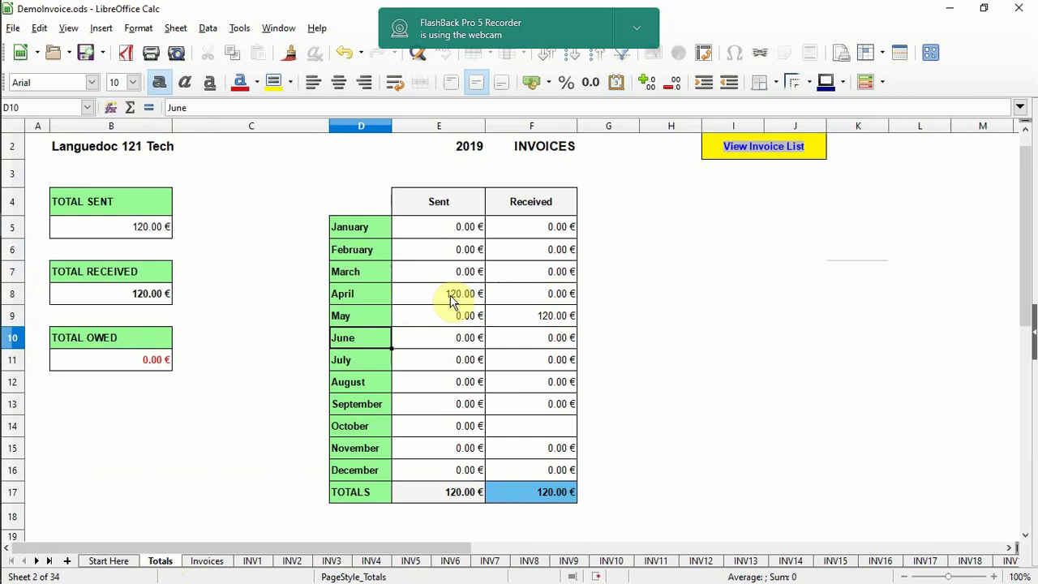
{"action": "left_click", "coordinate": [110, 561]}
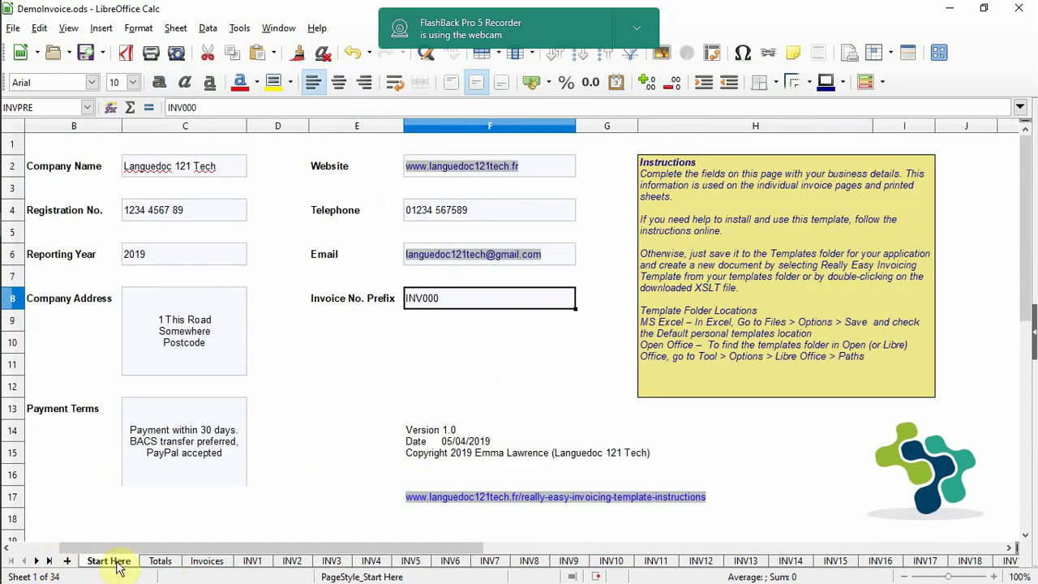